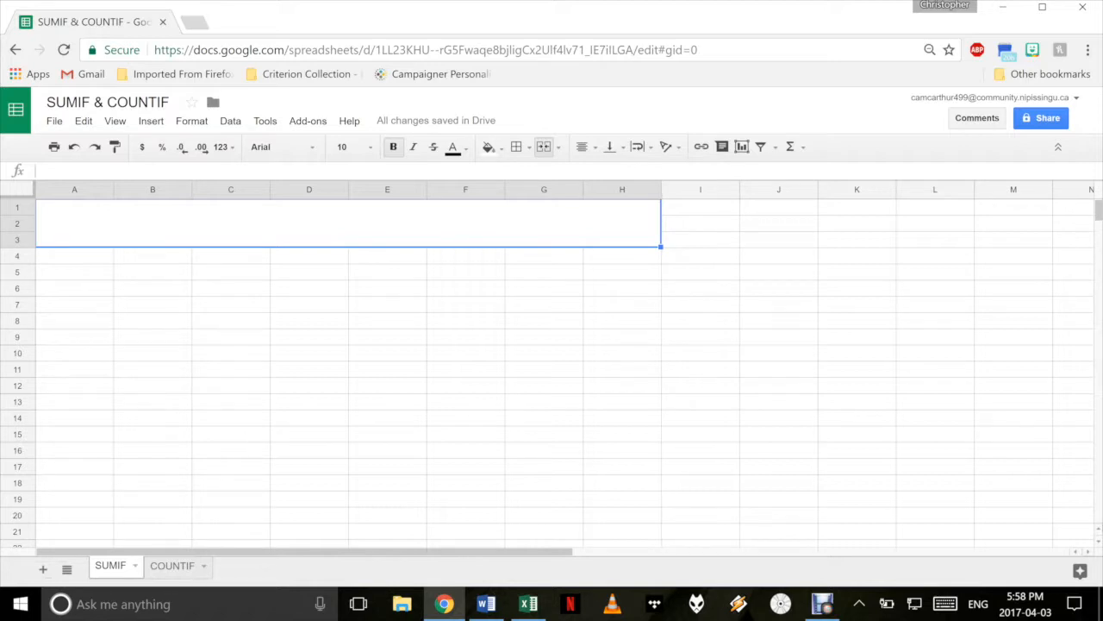
{"action": "key", "text": "alt+Tab"}
{"action": "key", "text": "alt+Tab"}
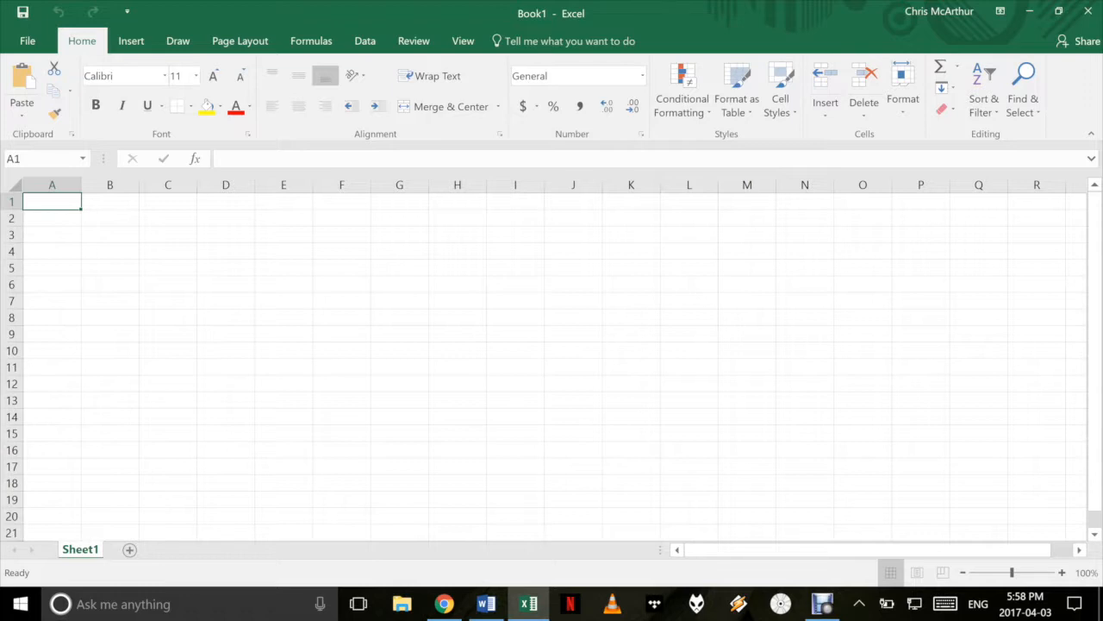
{"action": "key", "text": "alt+Tab"}
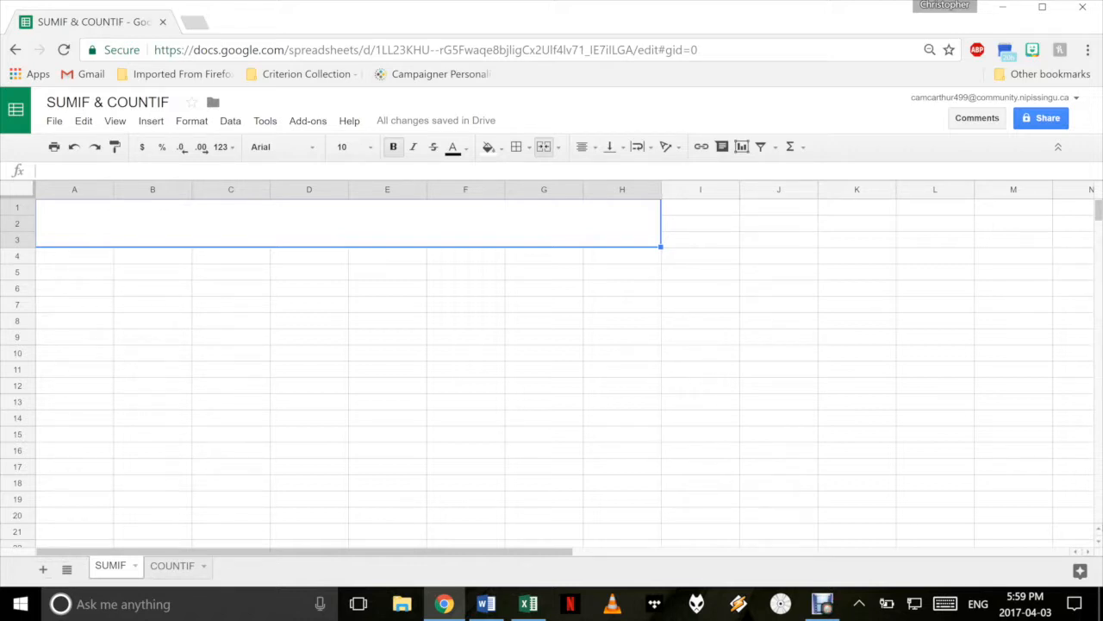
- Enter the word problem about three Nipissing University students' donations and the two prizes in the merged cell A1:H3
{"action": "type", "text": "Nipissing University students Timmy, Tommy and Tammy collected donations for the school. There are two prizes awarded. The first prize goes to the student whose sum of collected donations is the greatest. The second prize goes to the student whose sum of each donation at $30 or more is the greatest. How can we find out the two winners using Google Sheets?"}
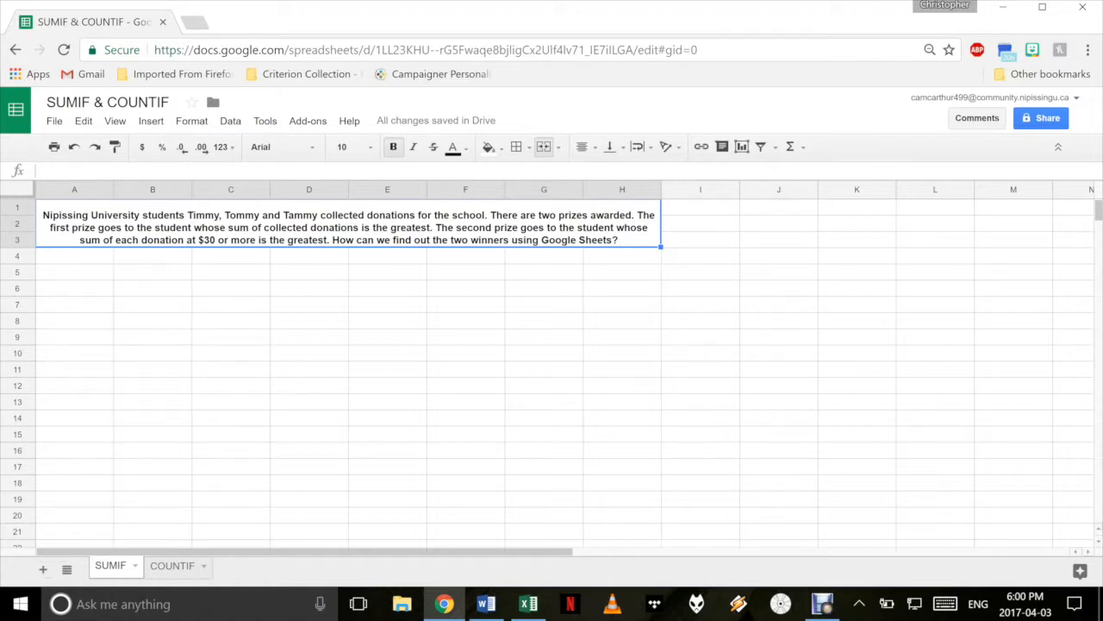
- Enter the header Donation in C5 and number the donations 1 to 6 below it in C6:C11
{"action": "left_click", "coordinate": [231, 273]}
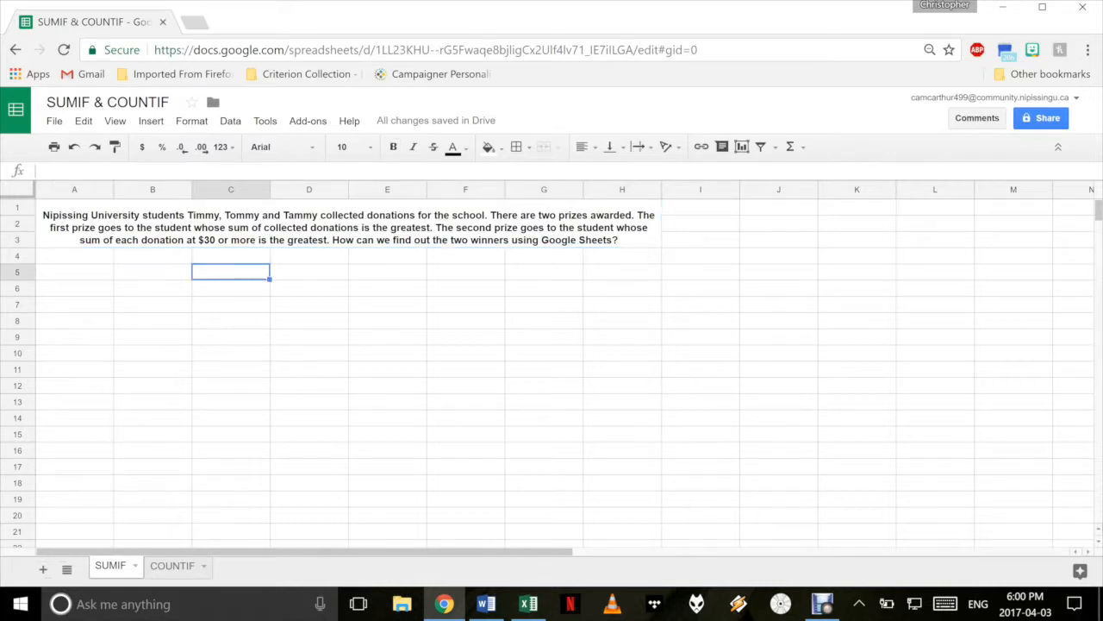
{"action": "type", "text": "Donation"}
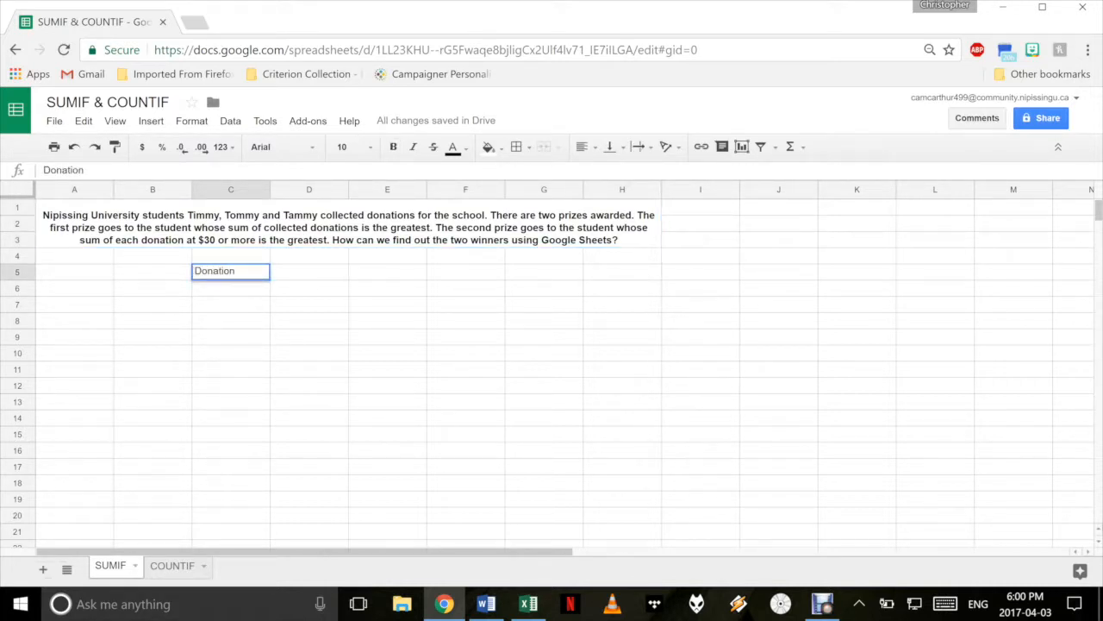
{"action": "key", "text": "Return"}
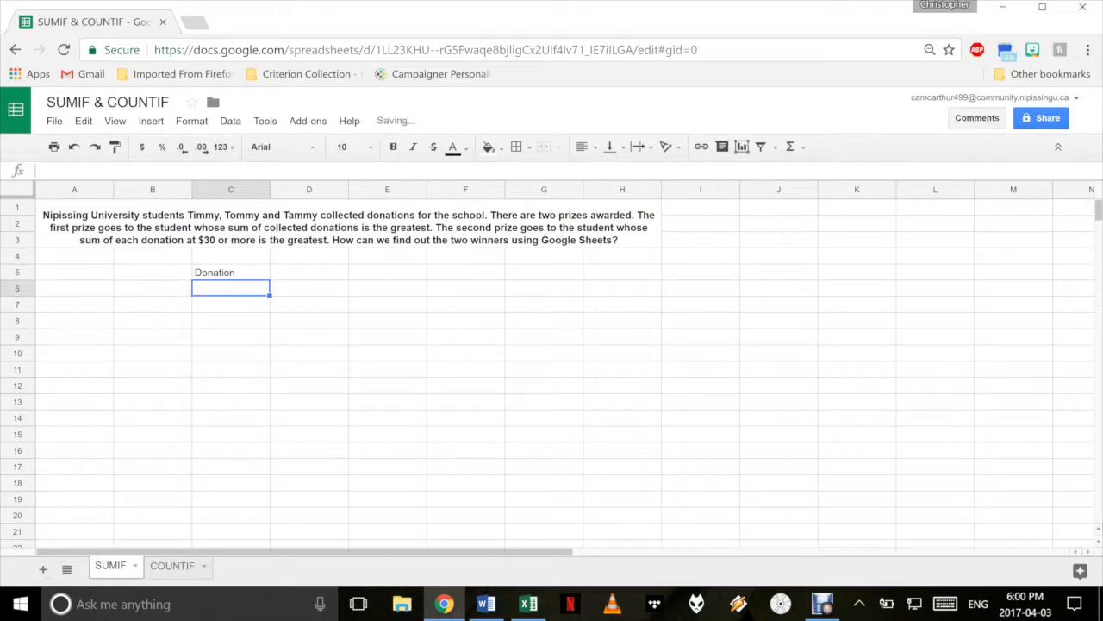
{"action": "type", "text": "1"}
{"action": "key", "text": "Return"}
{"action": "type", "text": "2"}
{"action": "key", "text": "Return"}
{"action": "type", "text": "3"}
{"action": "key", "text": "Return"}
{"action": "type", "text": "4"}
{"action": "key", "text": "Return"}
{"action": "type", "text": "5"}
{"action": "key", "text": "Return"}
{"action": "type", "text": "6"}
{"action": "key", "text": "Return"}
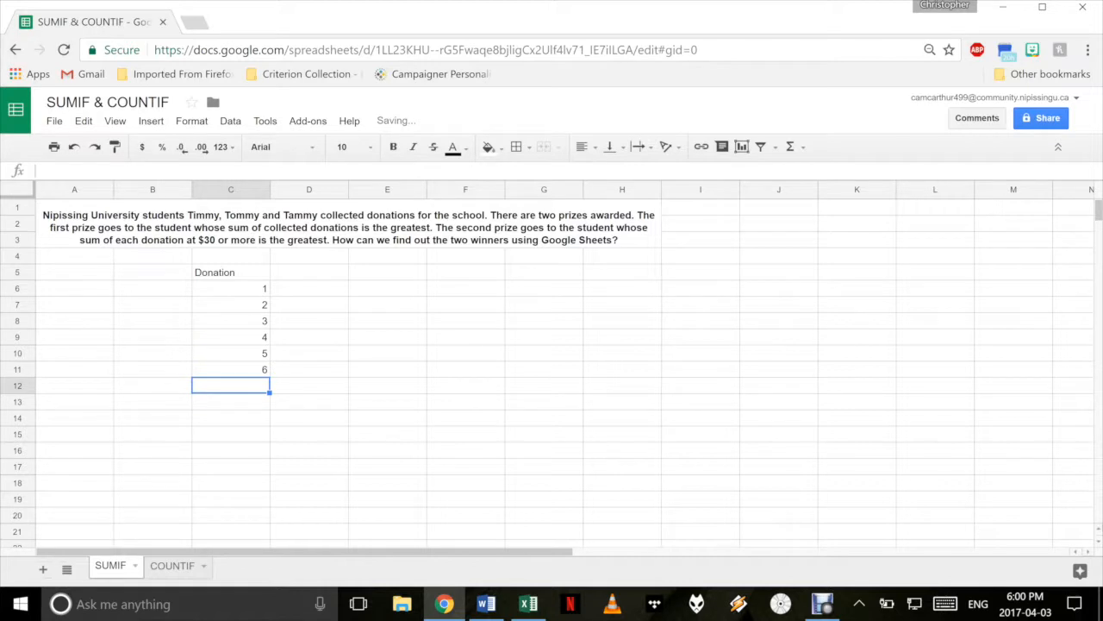
- Enter the three students' first names from the word problem as column headers in D5:F5
{"action": "left_click", "coordinate": [309, 272]}
{"action": "type", "text": "Timmy"}
{"action": "key", "text": "Tab"}
{"action": "type", "text": "Tommy"}
{"action": "key", "text": "Tab"}
{"action": "type", "text": "Tammy"}
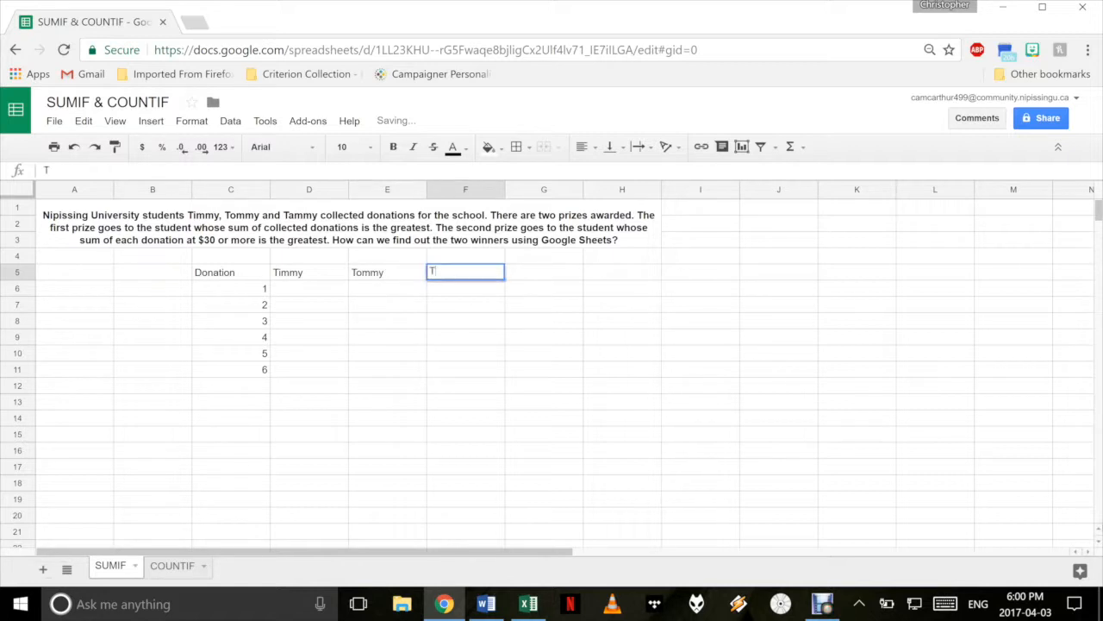
{"action": "key", "text": "Return"}
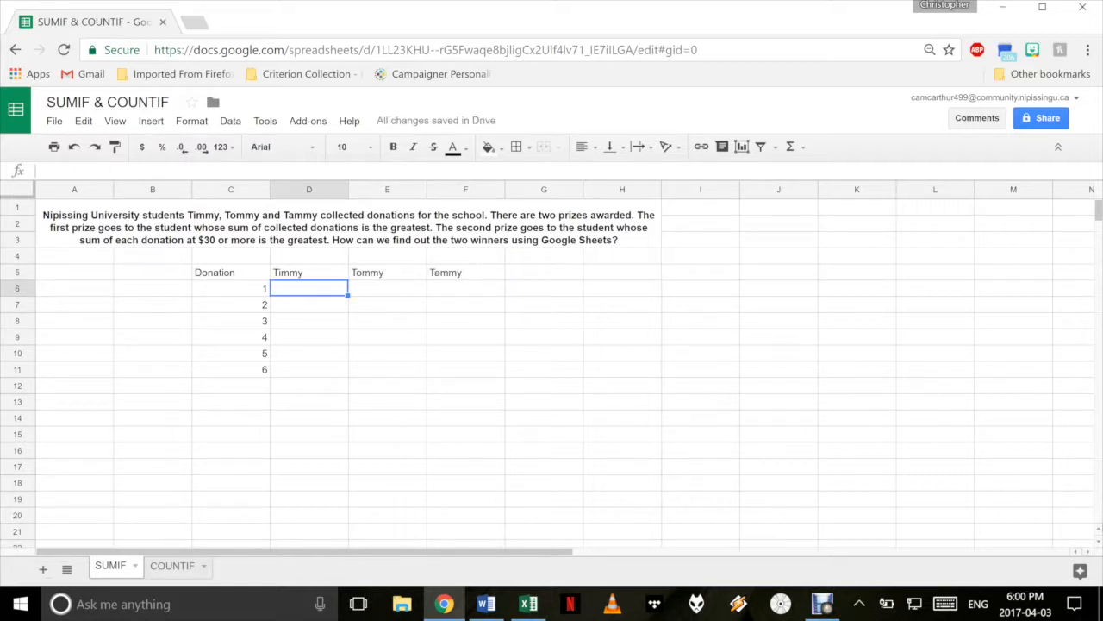
- Fill in the first student's donations in D6:D11 as $50, $25, $30, $15, $30 and $25
{"action": "type", "text": "$50"}
{"action": "key", "text": "Return"}
{"action": "type", "text": "$25"}
{"action": "key", "text": "Return"}
{"action": "type", "text": "$30"}
{"action": "key", "text": "Return"}
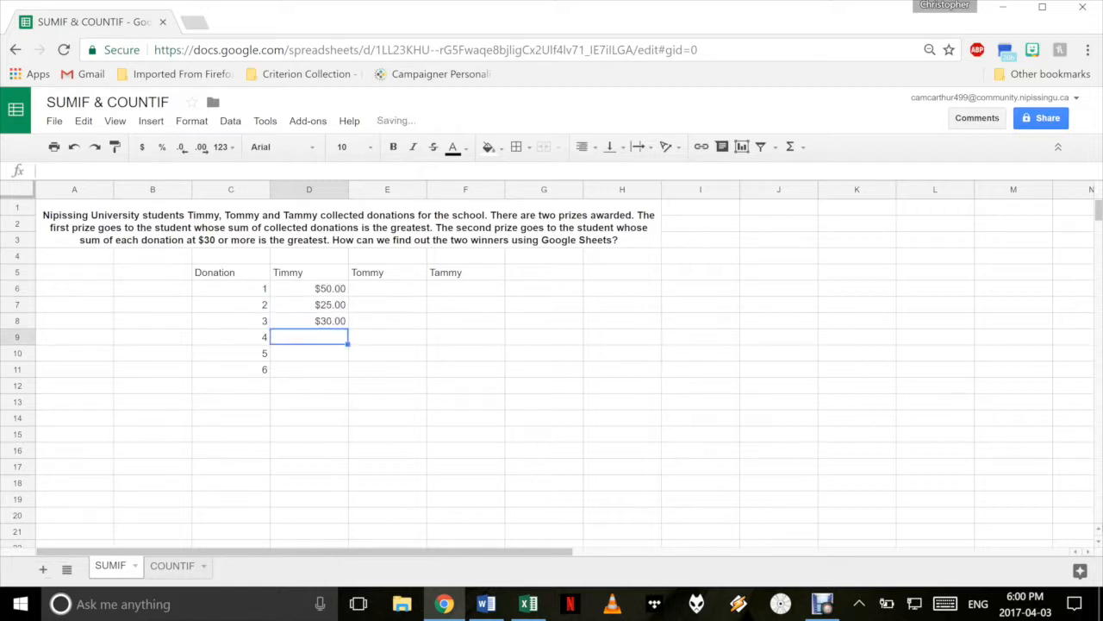
{"action": "type", "text": "$15"}
{"action": "key", "text": "Return"}
{"action": "type", "text": "$30"}
{"action": "key", "text": "Return"}
{"action": "type", "text": "25"}
{"action": "key", "text": "Return"}
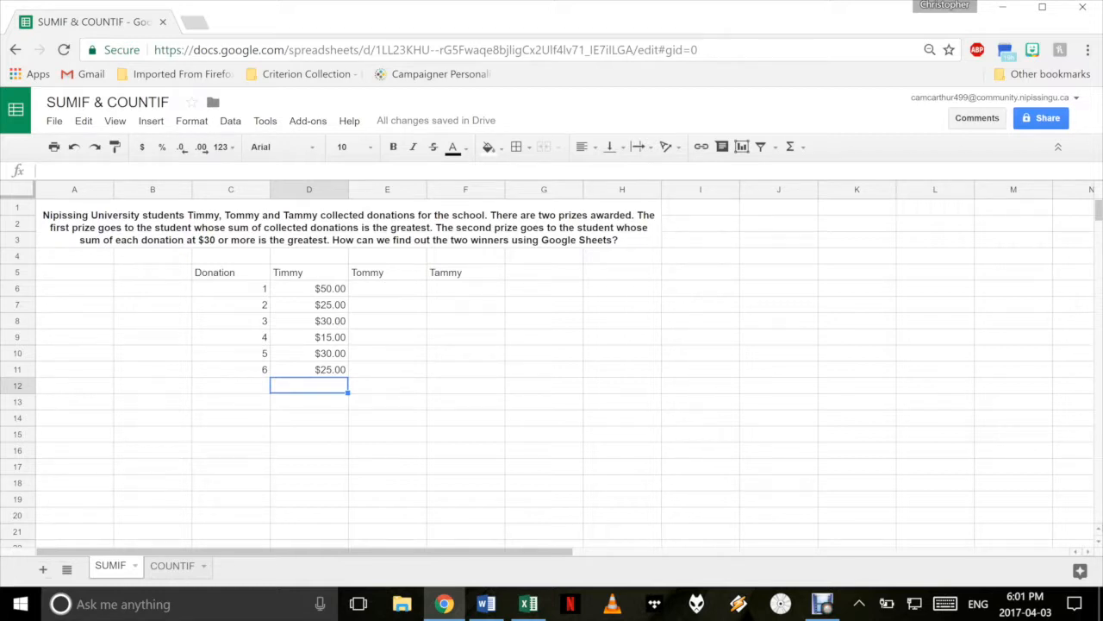
- Total the first student's donations in D12 with the formula =sum(D6:D11)
{"action": "type", "text": "="}
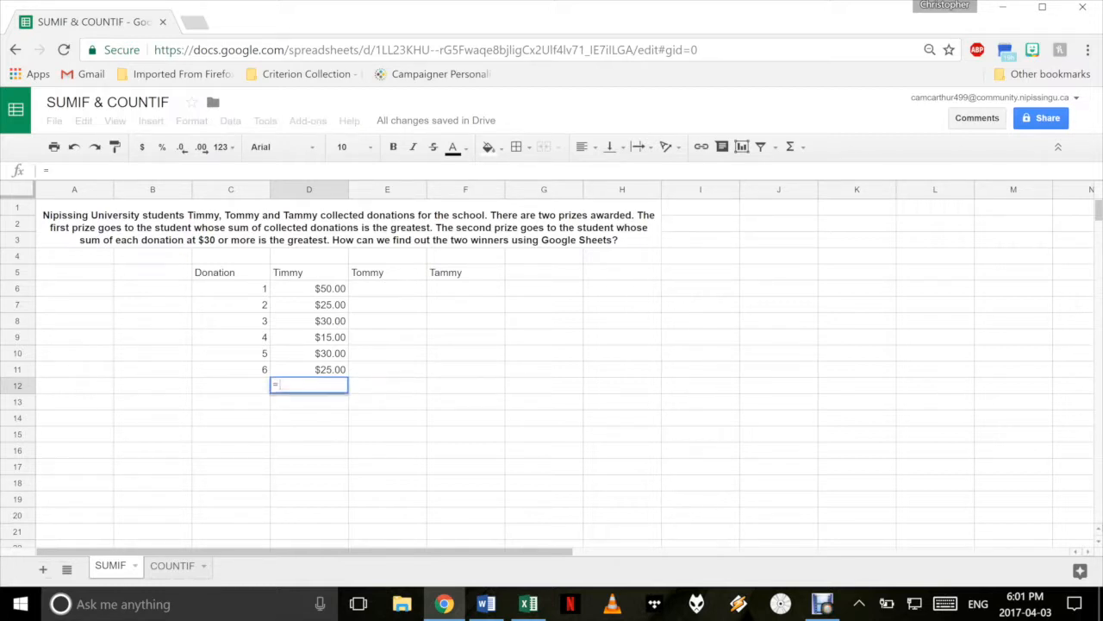
{"action": "type", "text": "sum"}
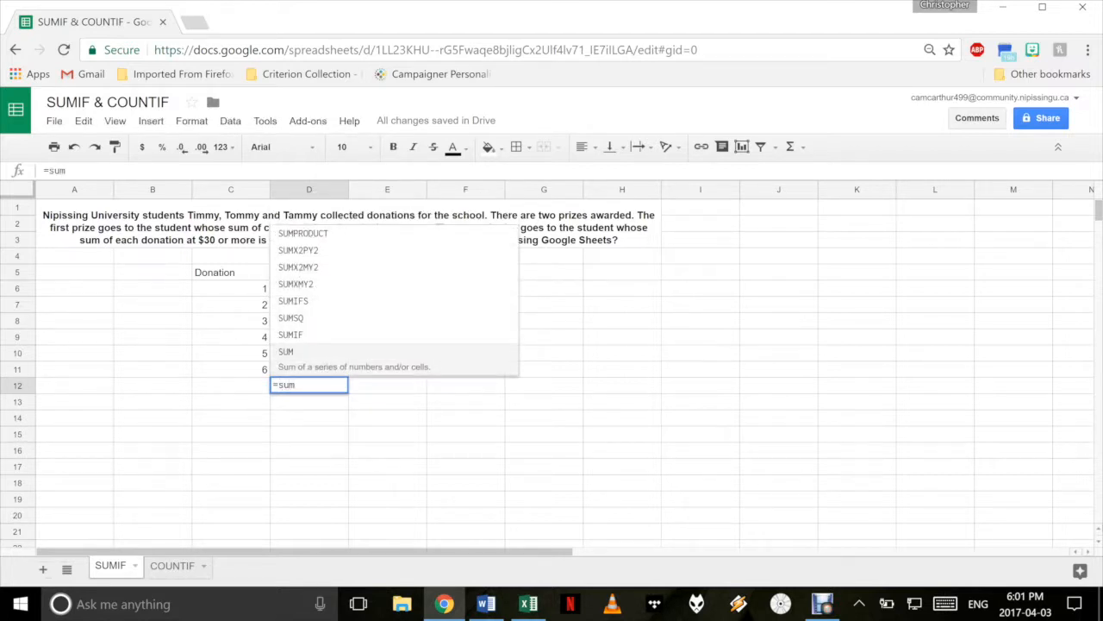
{"action": "type", "text": "("}
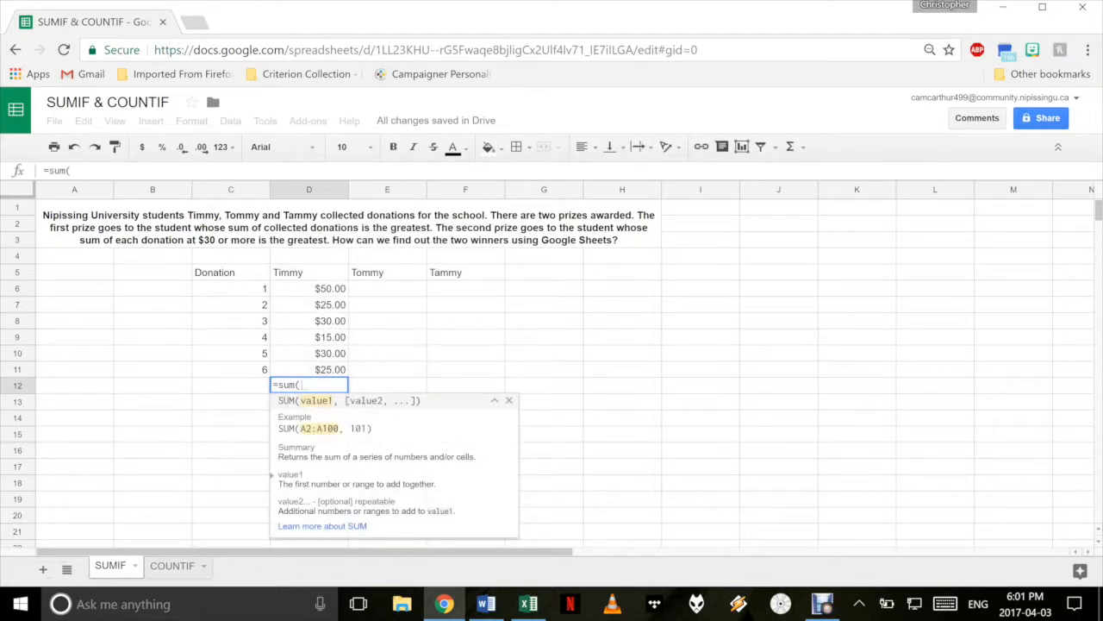
{"action": "left_click_drag", "start_coordinate": [308, 288], "coordinate": [309, 369]}
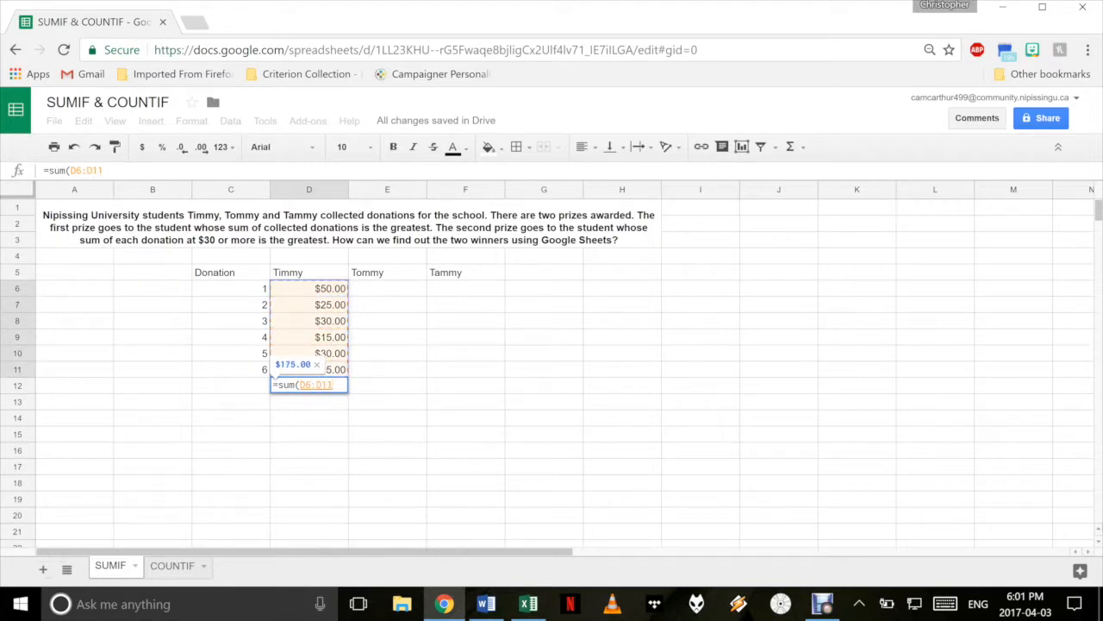
{"action": "type", "text": ")"}
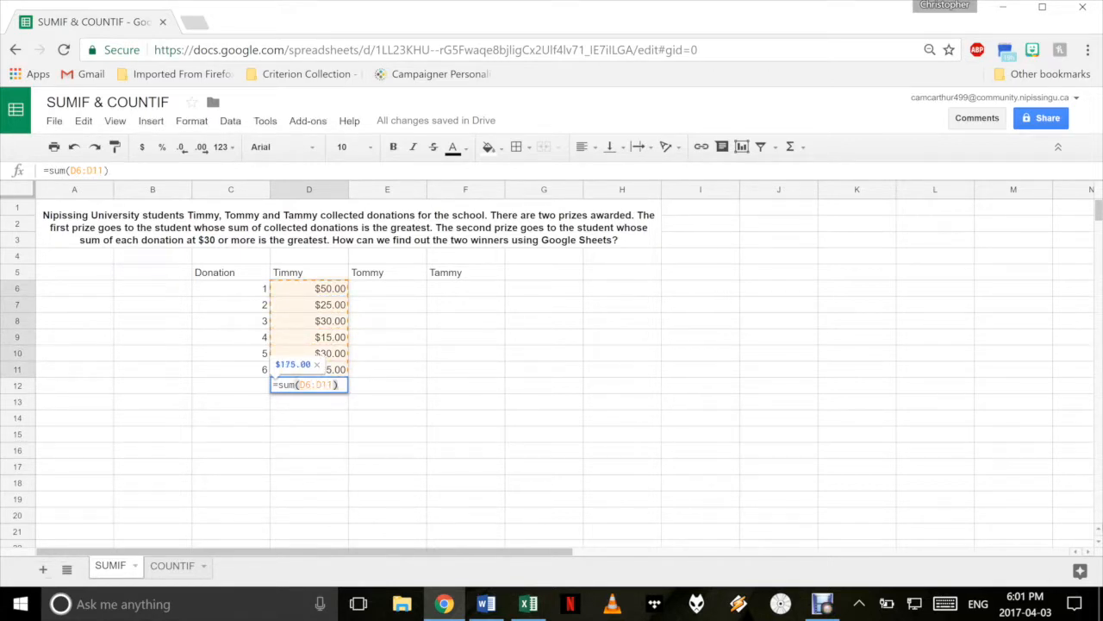
{"action": "key", "text": "Return"}
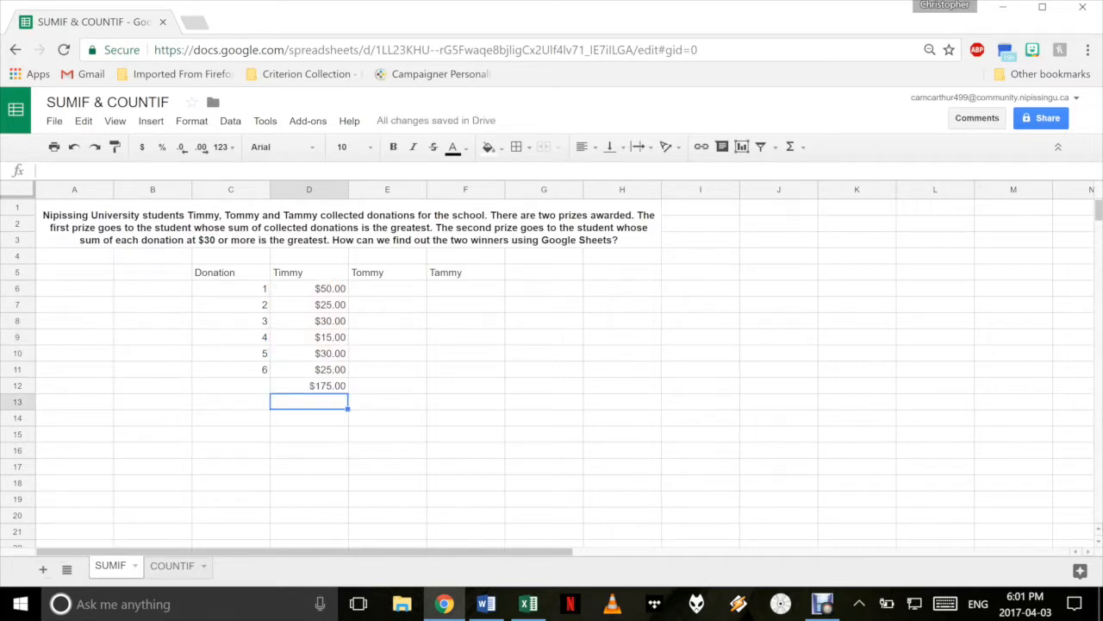
- Fill in the second student's donations in E6:E11 as 25, 20, 40, 25, 25 and 35
{"action": "left_click", "coordinate": [387, 288]}
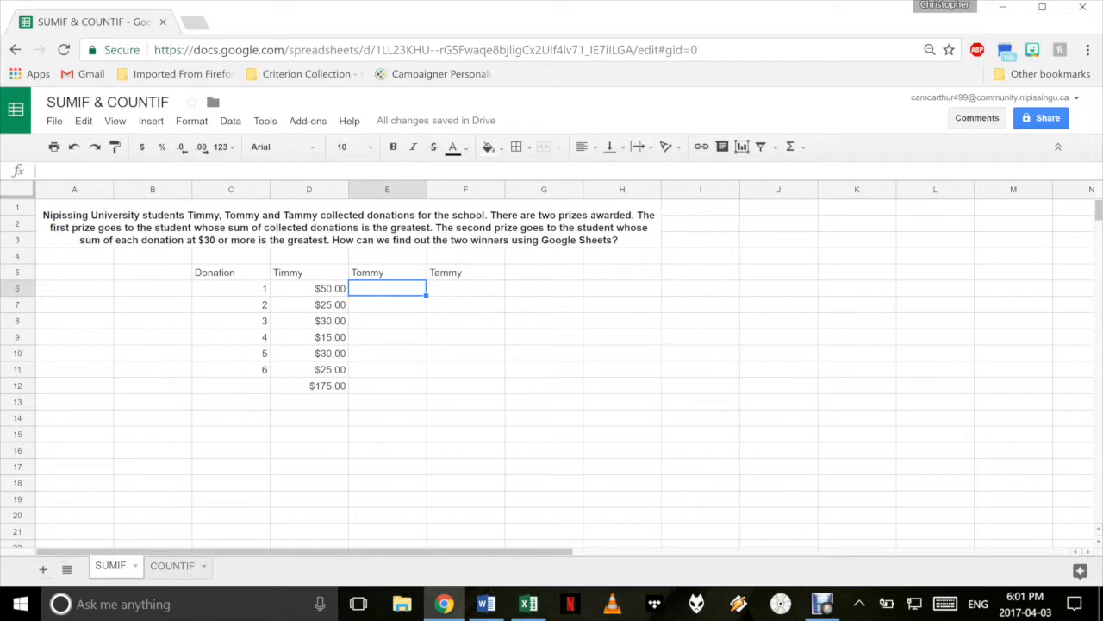
{"action": "type", "text": "25"}
{"action": "key", "text": "Return"}
{"action": "type", "text": "20"}
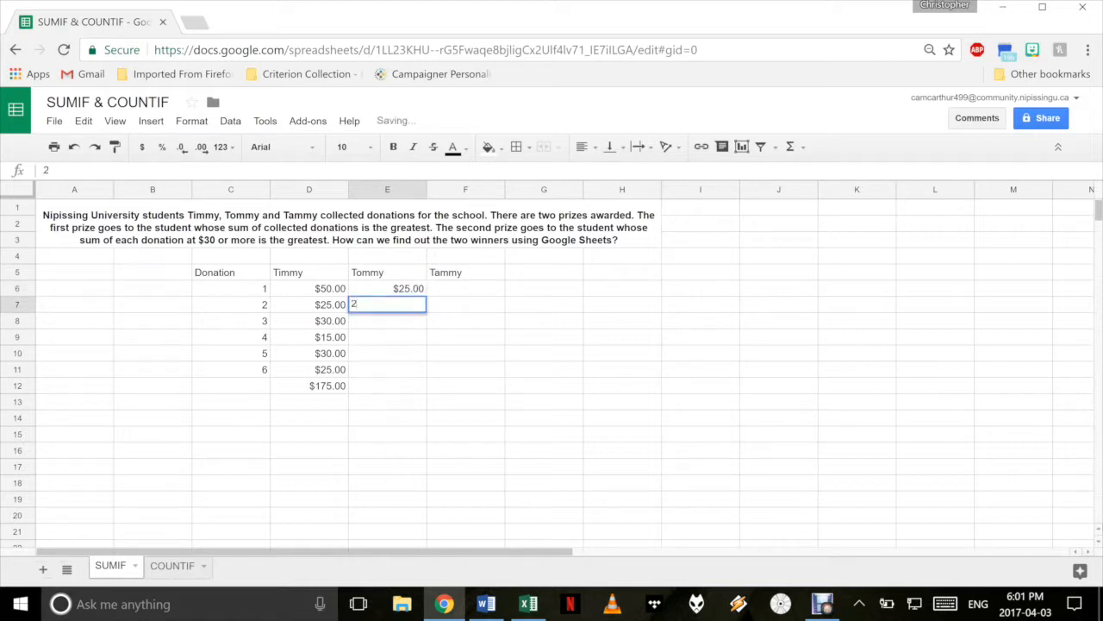
{"action": "key", "text": "Return"}
{"action": "type", "text": "40"}
{"action": "key", "text": "Return"}
{"action": "type", "text": "25"}
{"action": "key", "text": "Return"}
{"action": "type", "text": "25"}
{"action": "key", "text": "Return"}
{"action": "type", "text": "35"}
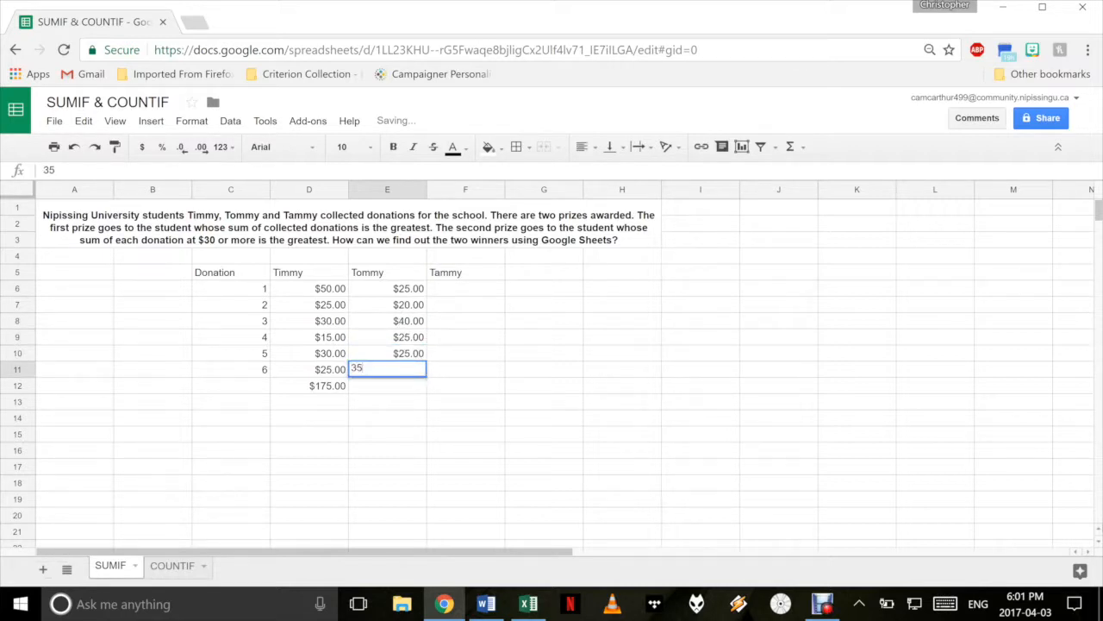
{"action": "key", "text": "Return"}
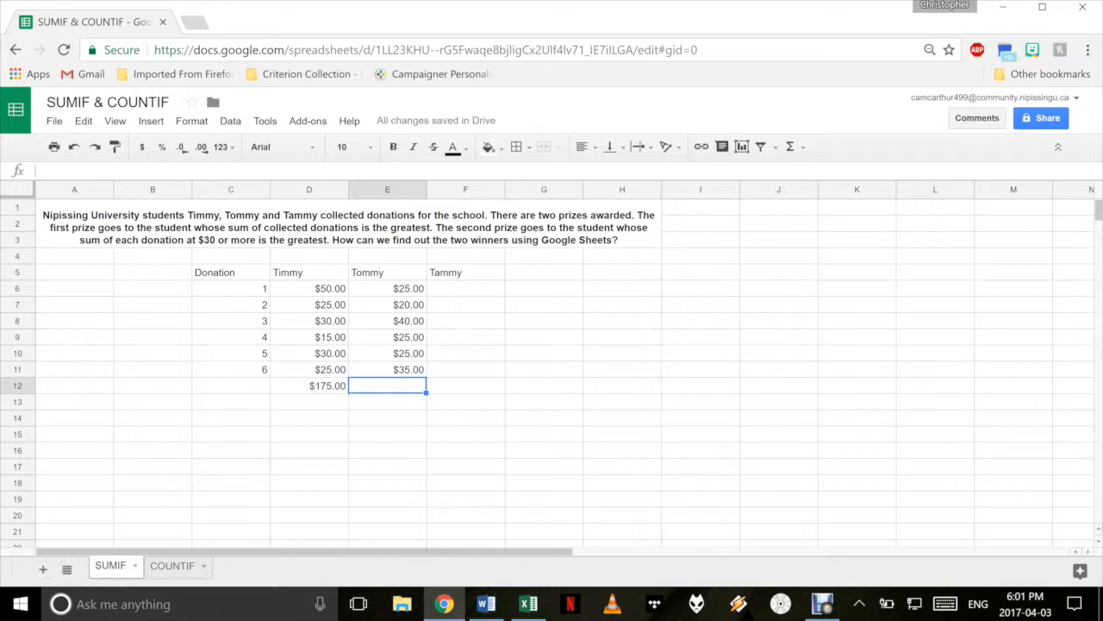
- Copy the sum formula from D12 across to E12 and F12 for the other two students
{"action": "left_click", "coordinate": [309, 386]}
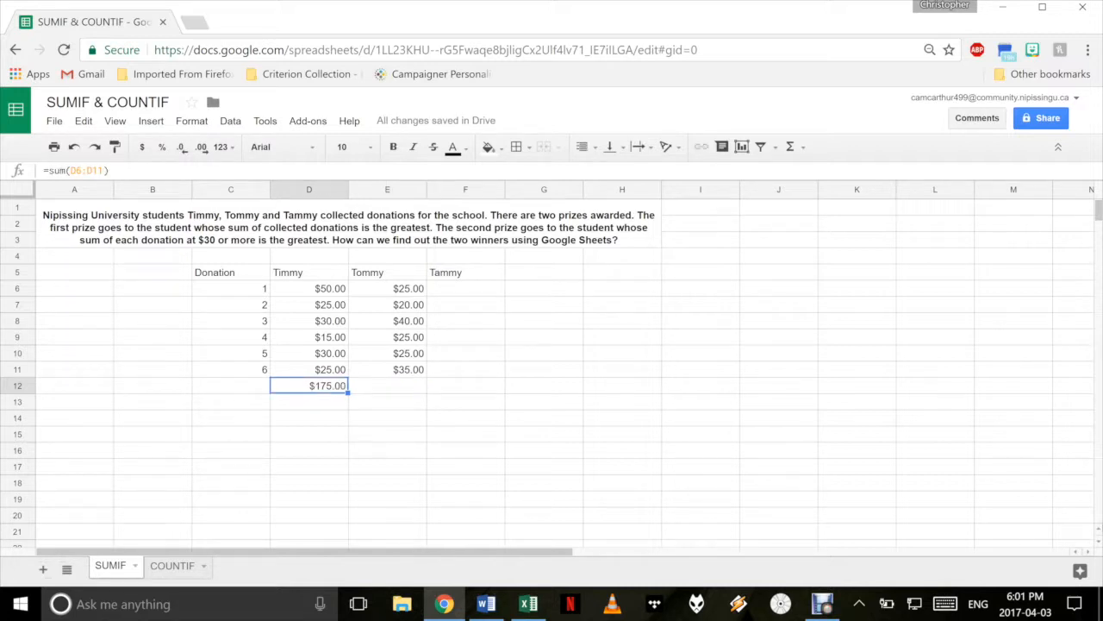
{"action": "left_click", "coordinate": [387, 386]}
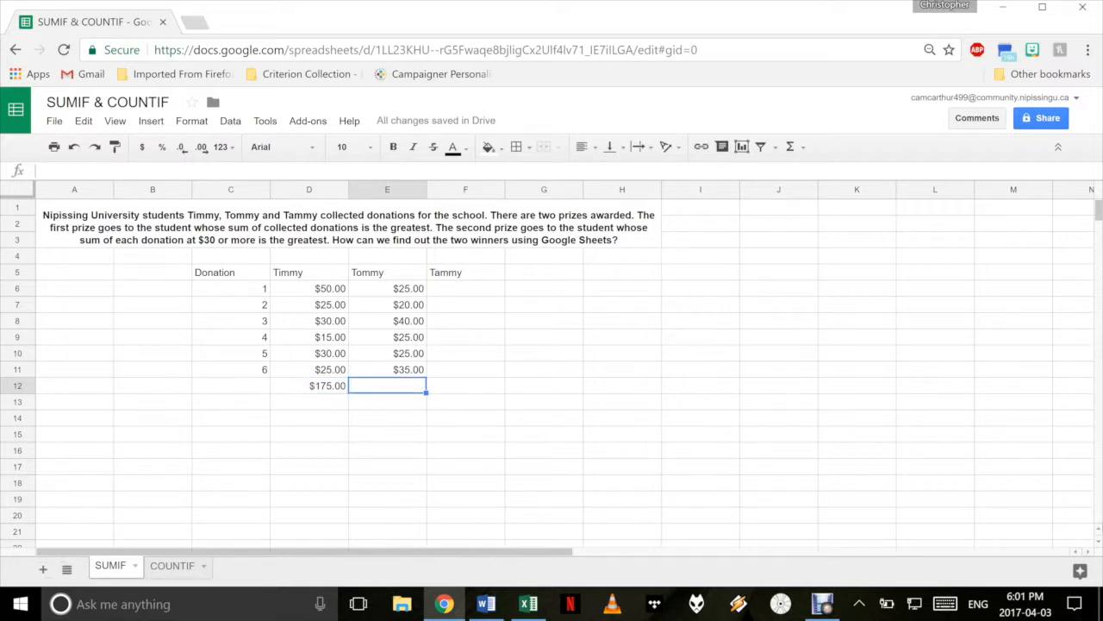
{"action": "left_click", "coordinate": [308, 386]}
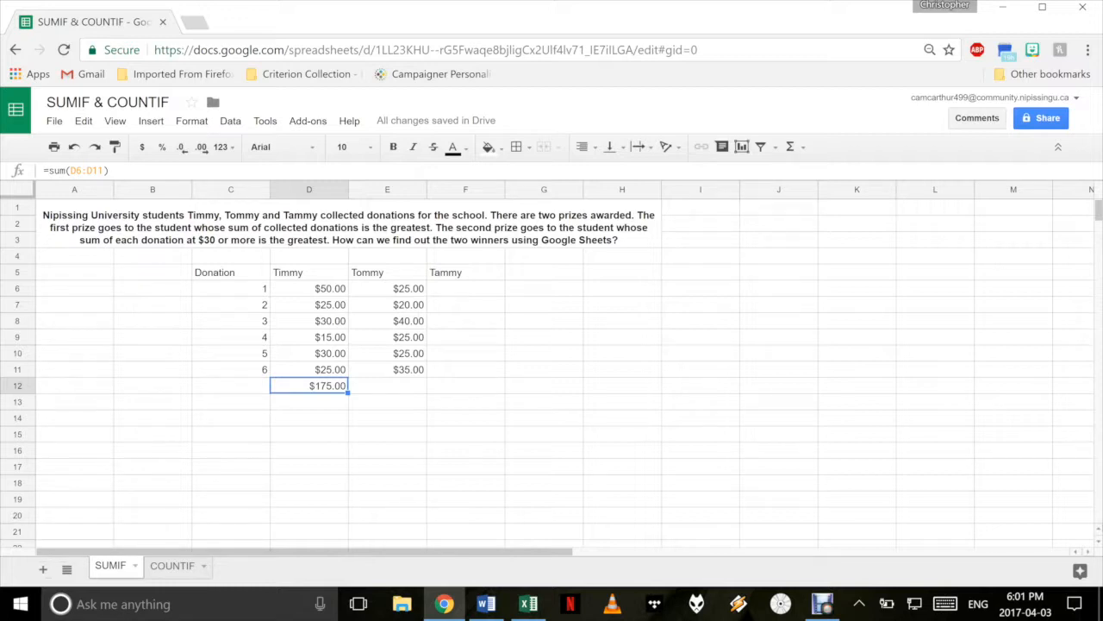
{"action": "left_click_drag", "start_coordinate": [349, 392], "coordinate": [470, 388]}
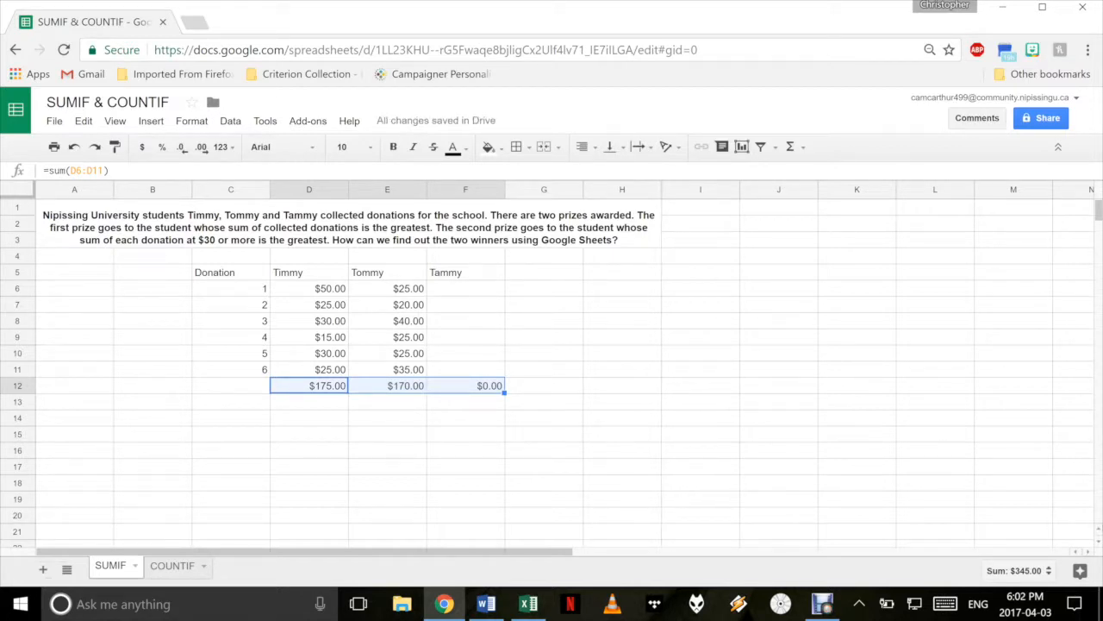
- Fill in the third student's donations in F6:F11 as 10, 10, 5, 100, 35 and 5
{"action": "left_click", "coordinate": [465, 289]}
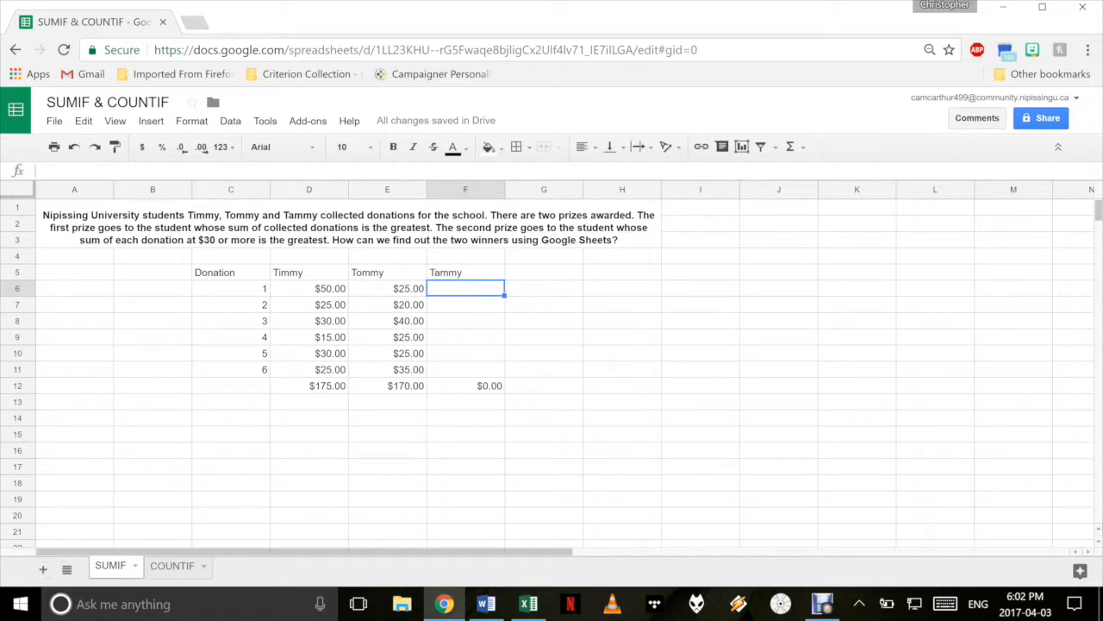
{"action": "type", "text": "10"}
{"action": "key", "text": "Return"}
{"action": "type", "text": "10"}
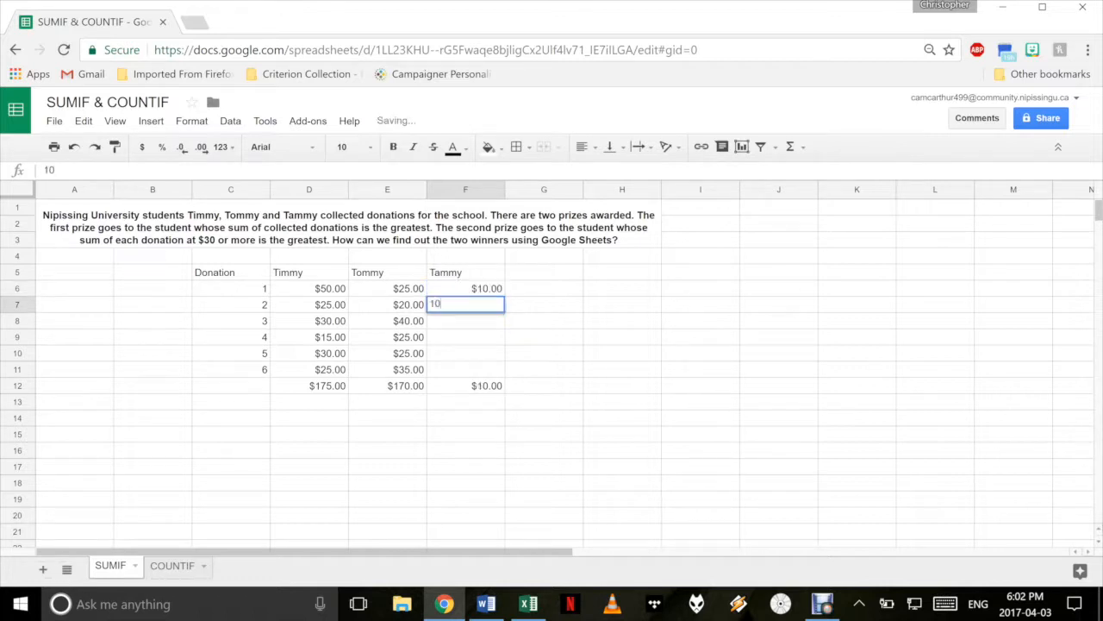
{"action": "key", "text": "Return"}
{"action": "type", "text": "5"}
{"action": "key", "text": "Return"}
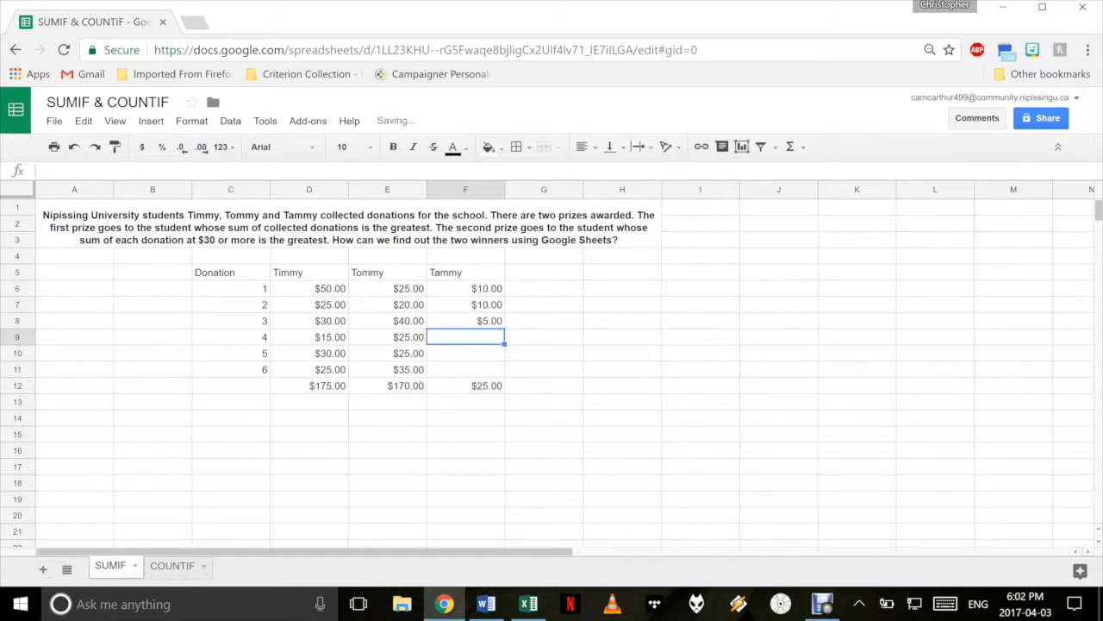
{"action": "type", "text": "100"}
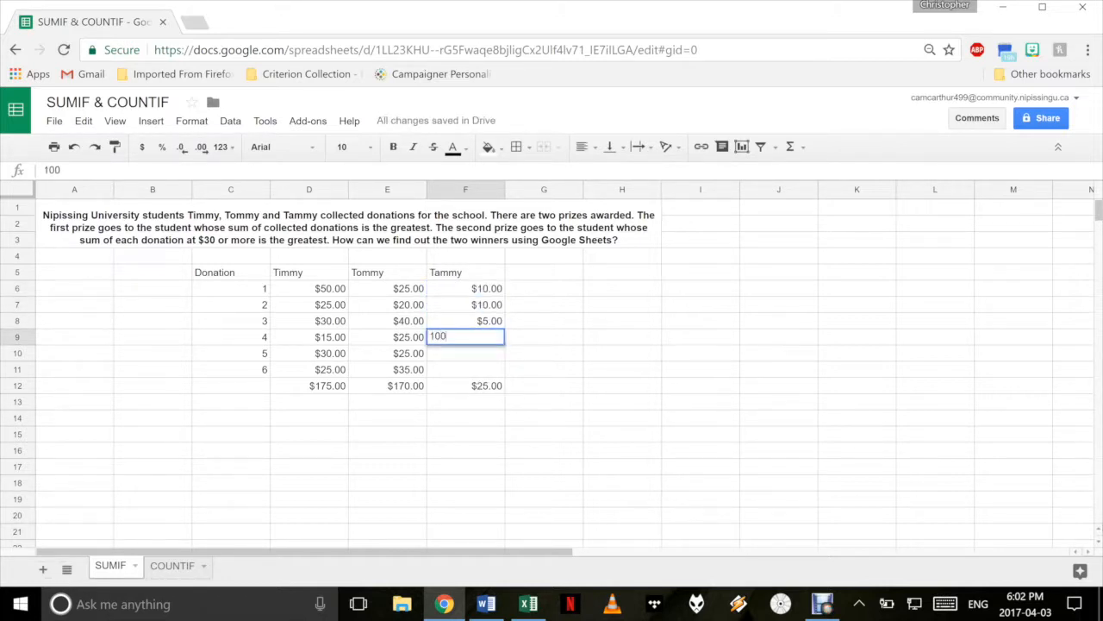
{"action": "key", "text": "Return"}
{"action": "type", "text": "35"}
{"action": "key", "text": "Return"}
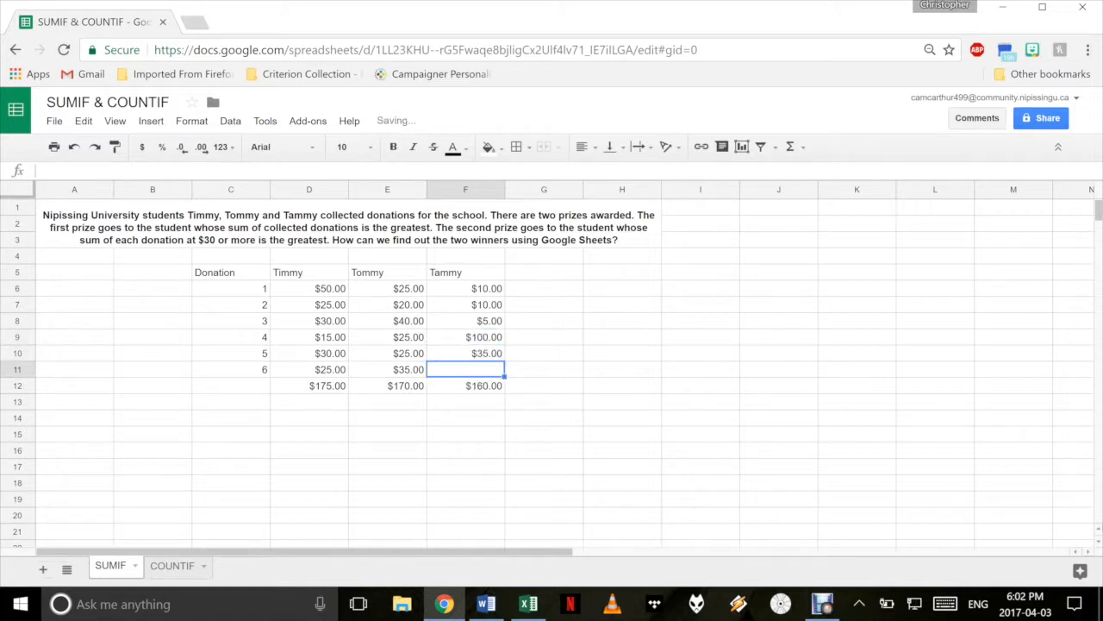
{"action": "type", "text": "5"}
{"action": "key", "text": "Return"}
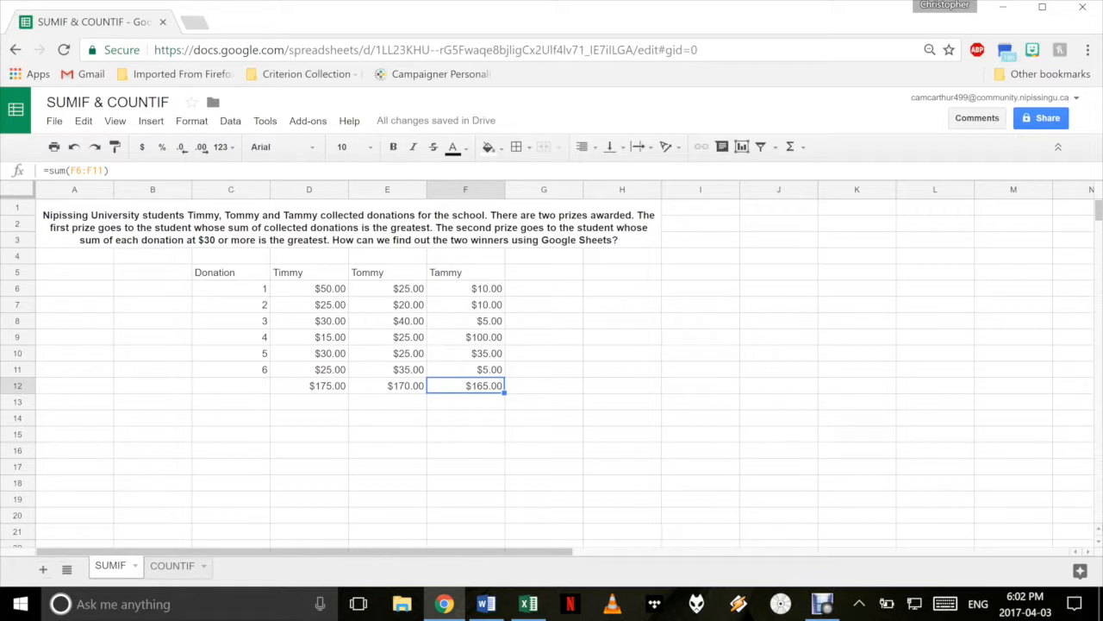
- Label the sum row Total in C12 and enter the label Total IF $30+ in C13
{"action": "left_click", "coordinate": [231, 387]}
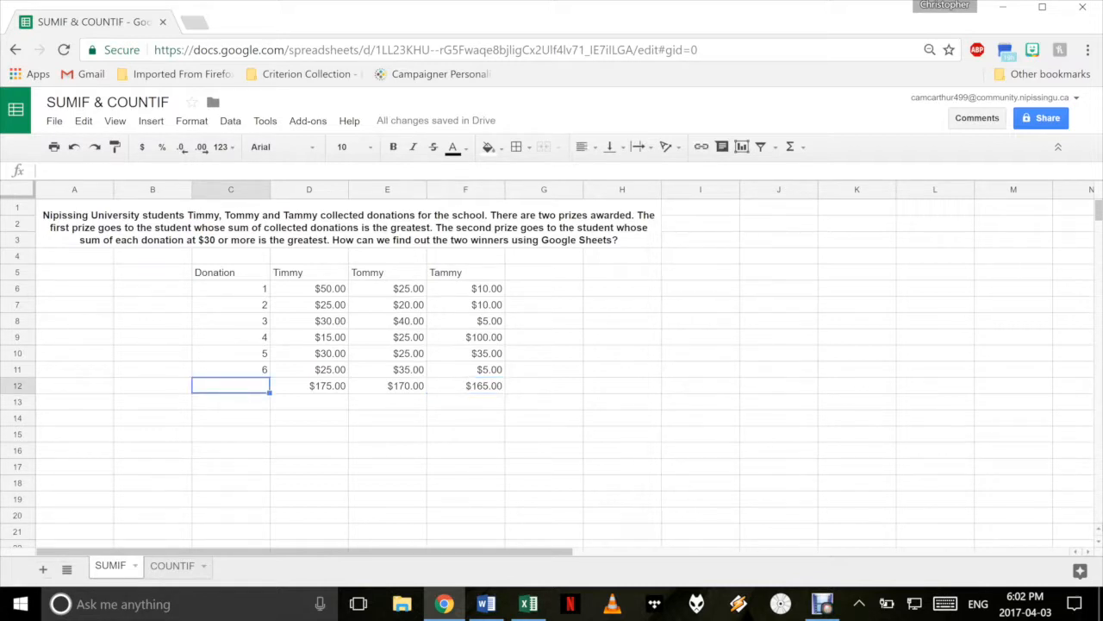
{"action": "type", "text": "Total"}
{"action": "key", "text": "Return"}
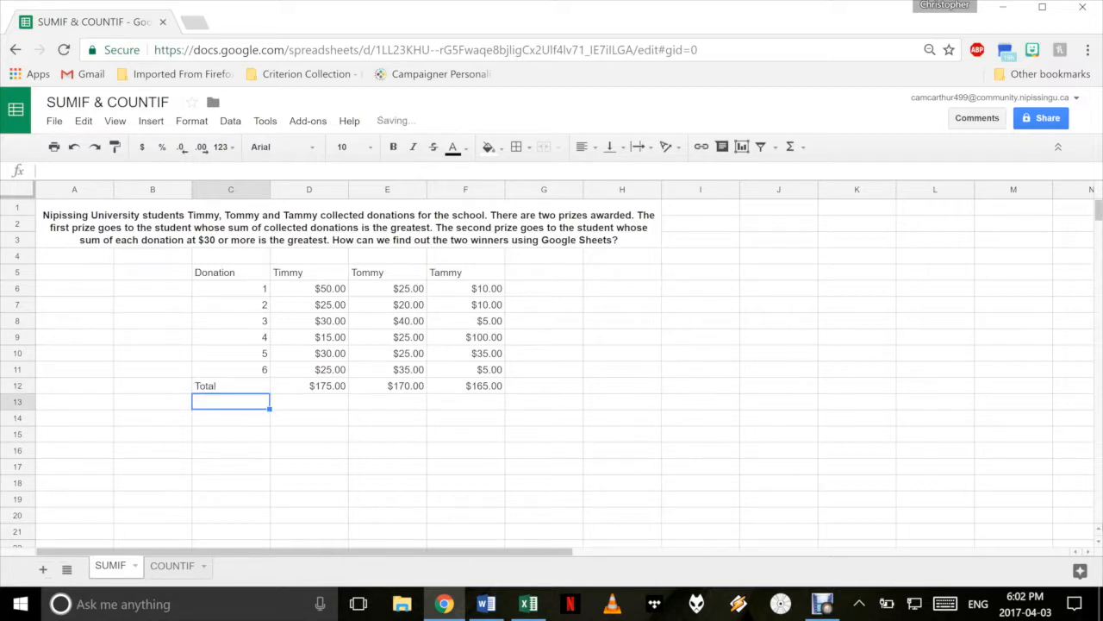
{"action": "type", "text": "Tot"}
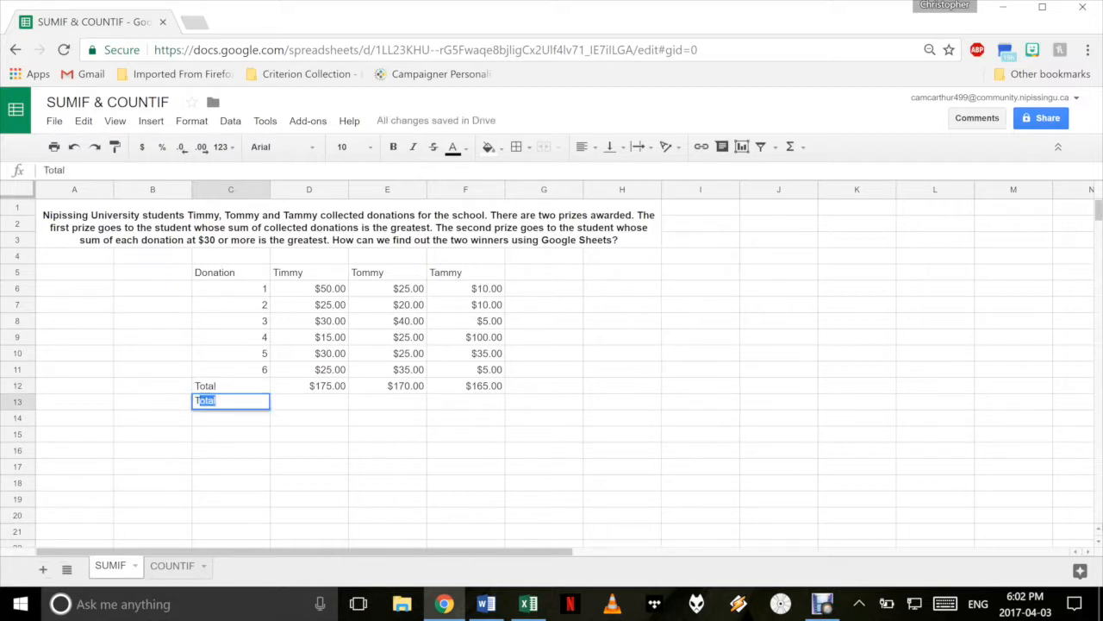
{"action": "type", "text": "al IF $30+"}
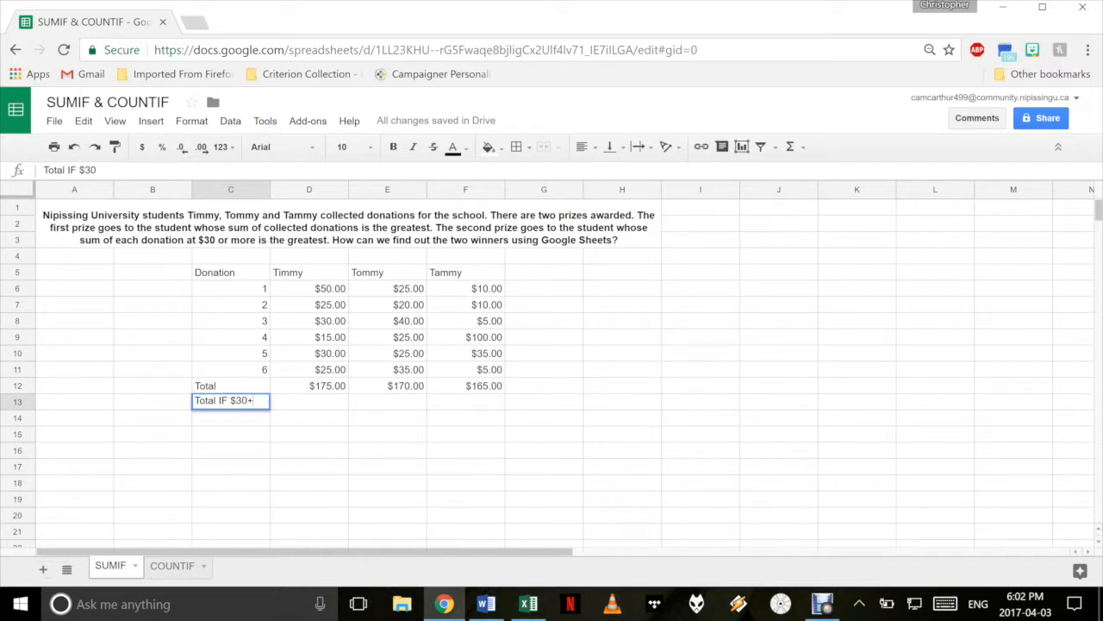
- Enter the formula =sumif(D6:D11, ">=30") in D13 to total the first student's donations of $30 or more
{"action": "key", "text": "Return"}
{"action": "left_click", "coordinate": [309, 402]}
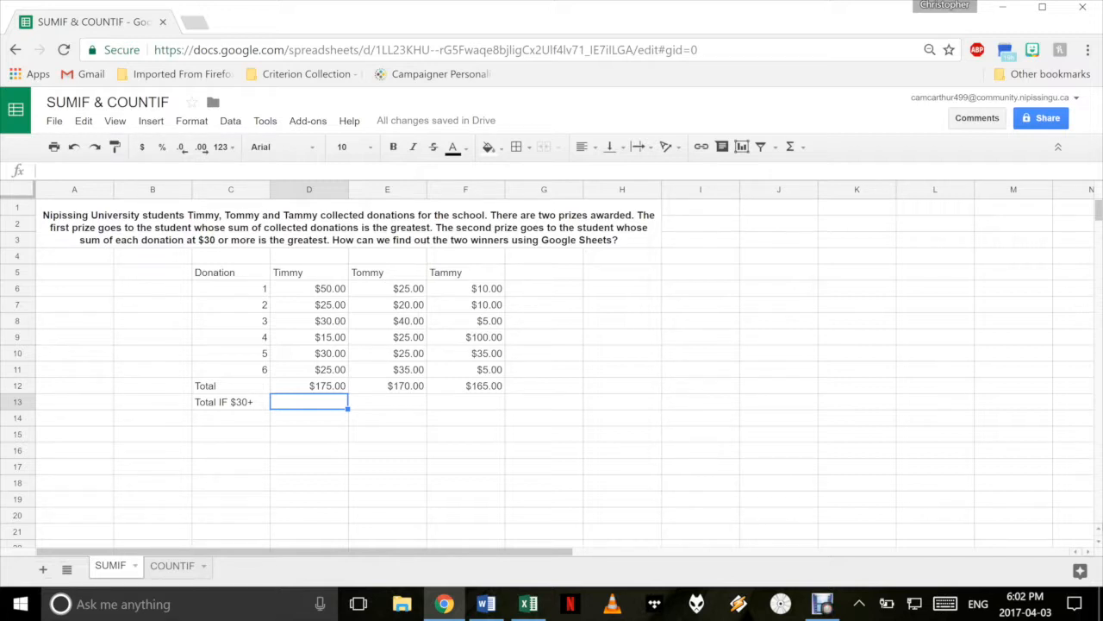
{"action": "type", "text": "=s"}
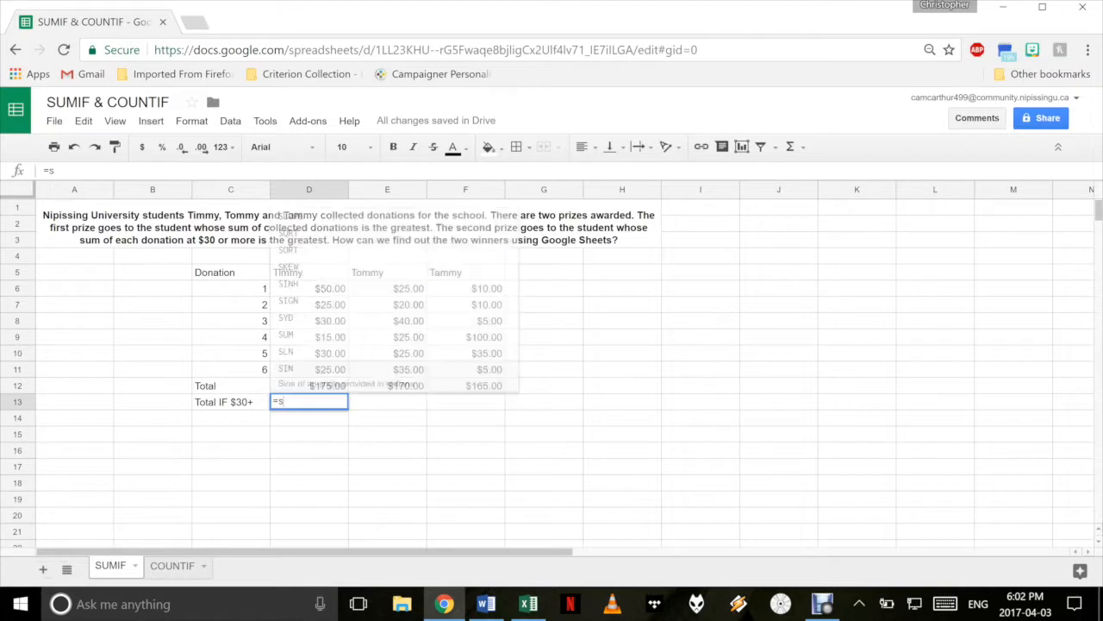
{"action": "type", "text": "umif"}
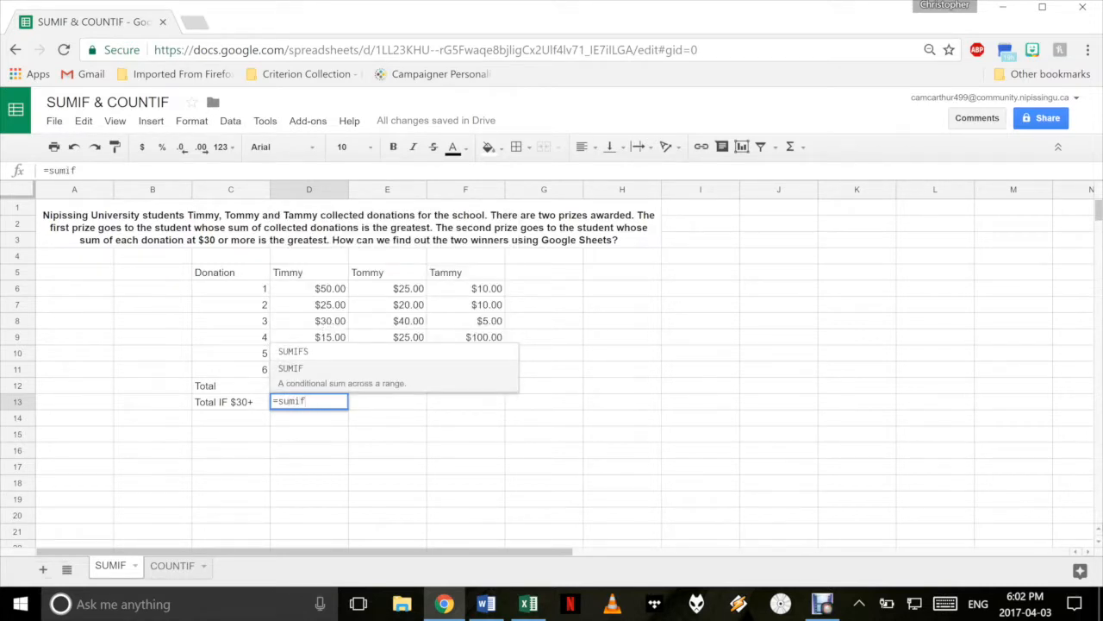
{"action": "type", "text": "("}
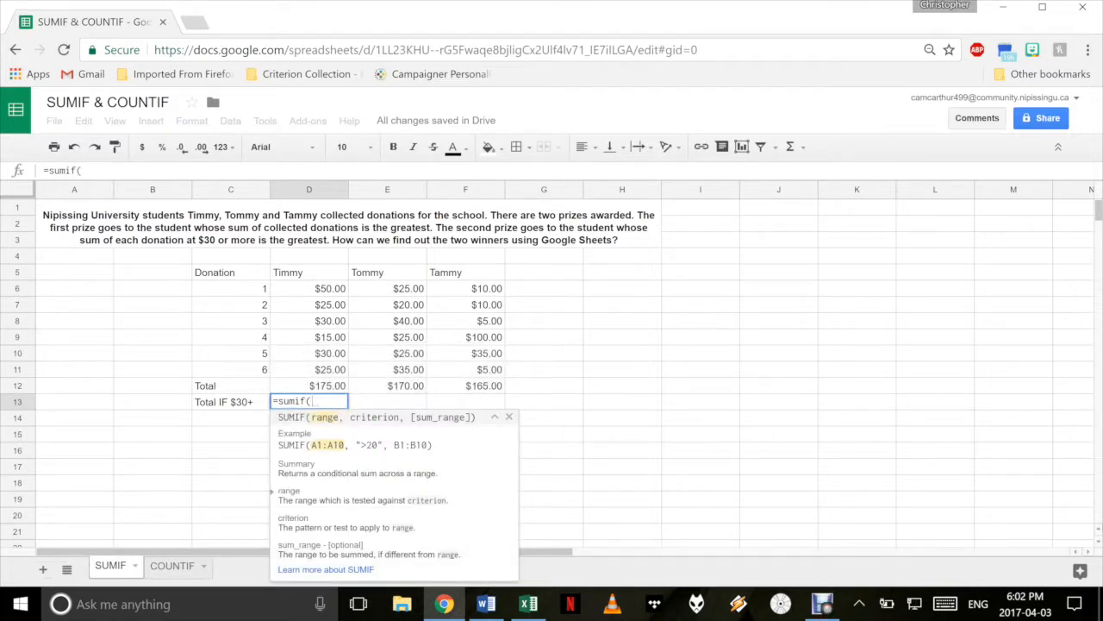
{"action": "left_click_drag", "start_coordinate": [309, 288], "coordinate": [309, 369]}
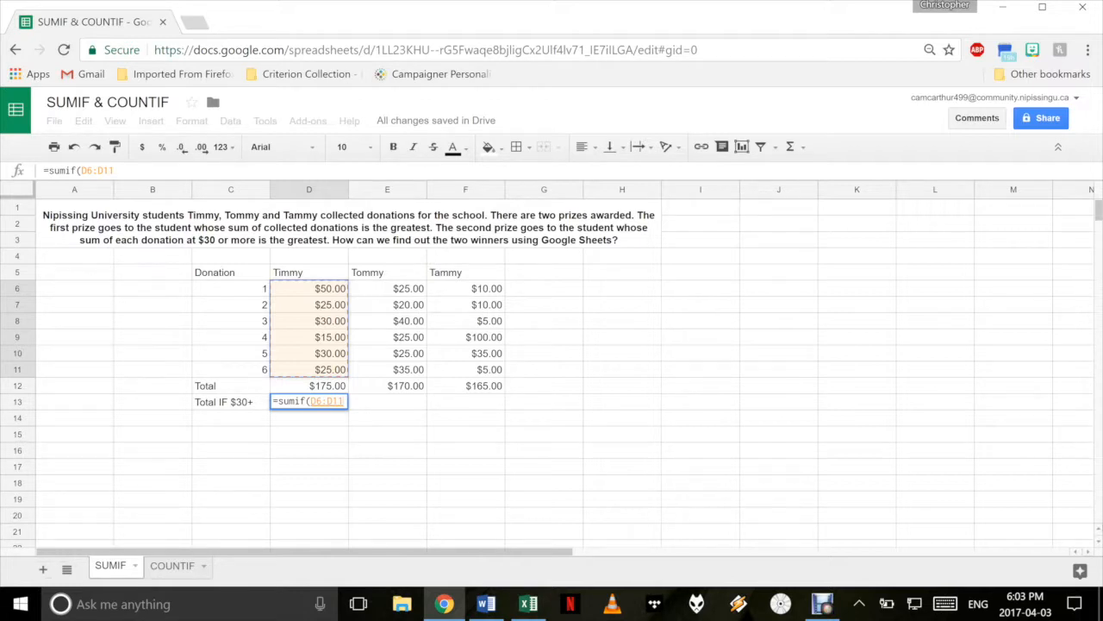
{"action": "type", "text": ","}
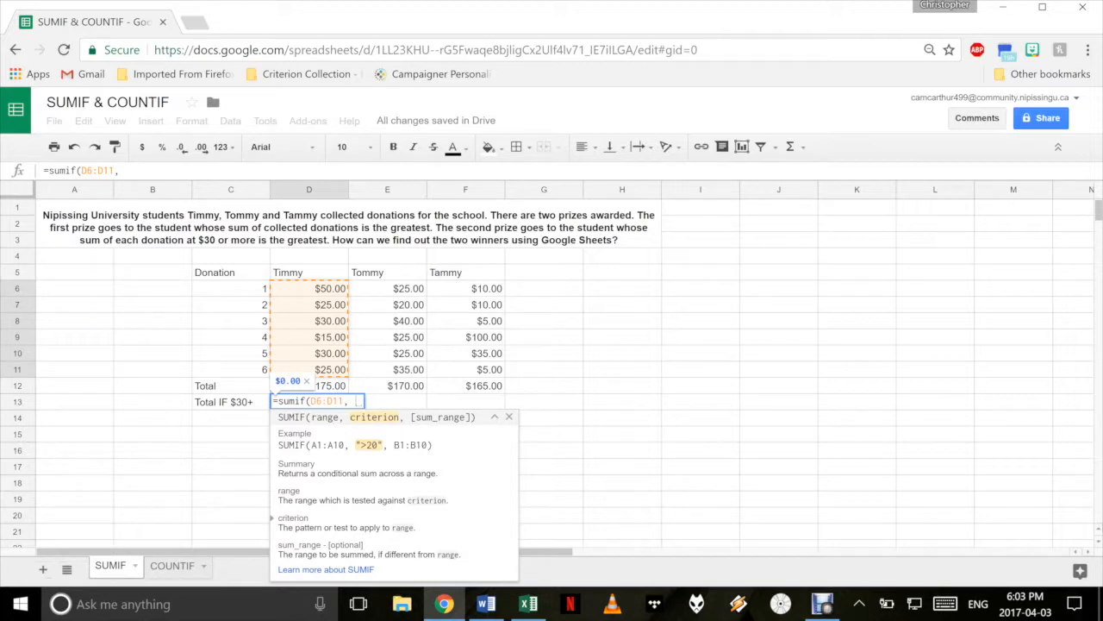
{"action": "type", "text": "\""}
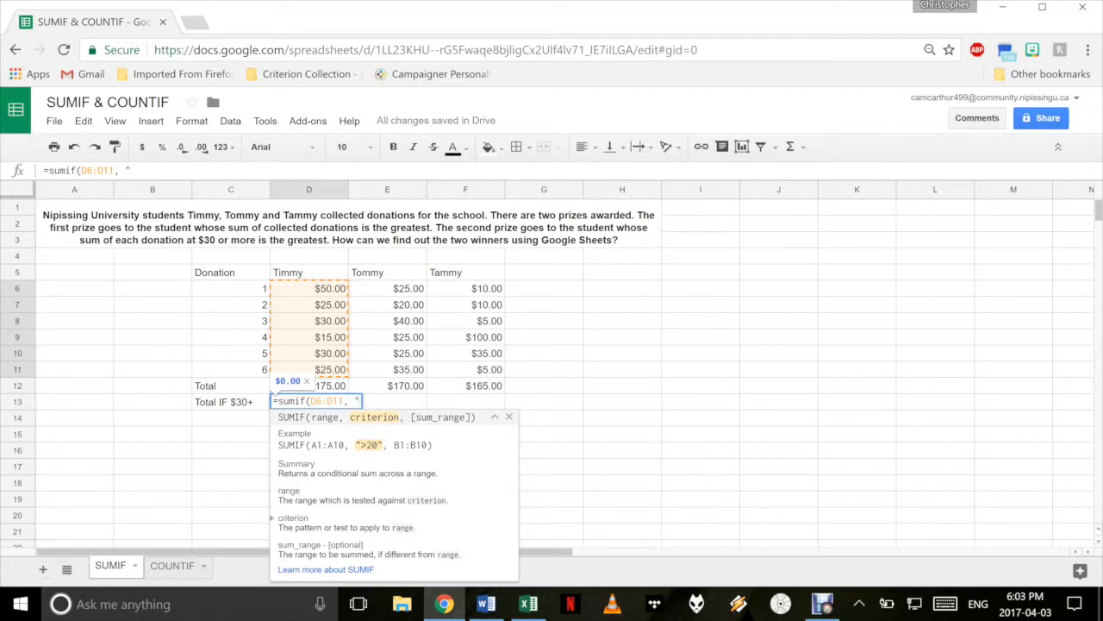
{"action": "type", "text": ">=3"}
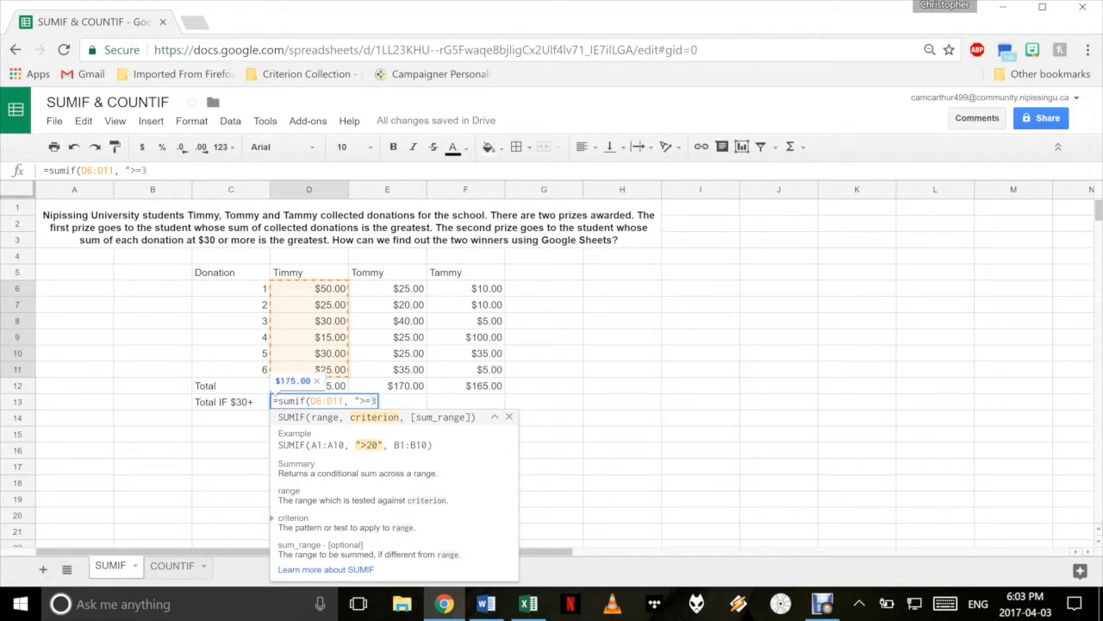
{"action": "type", "text": "0\")"}
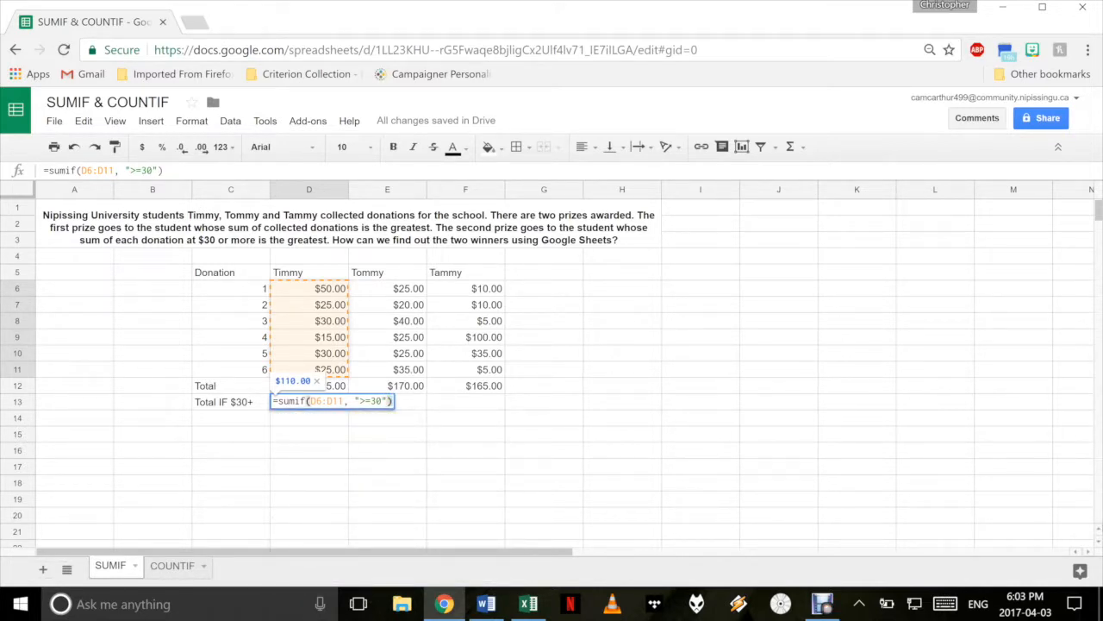
{"action": "key", "text": "Return"}
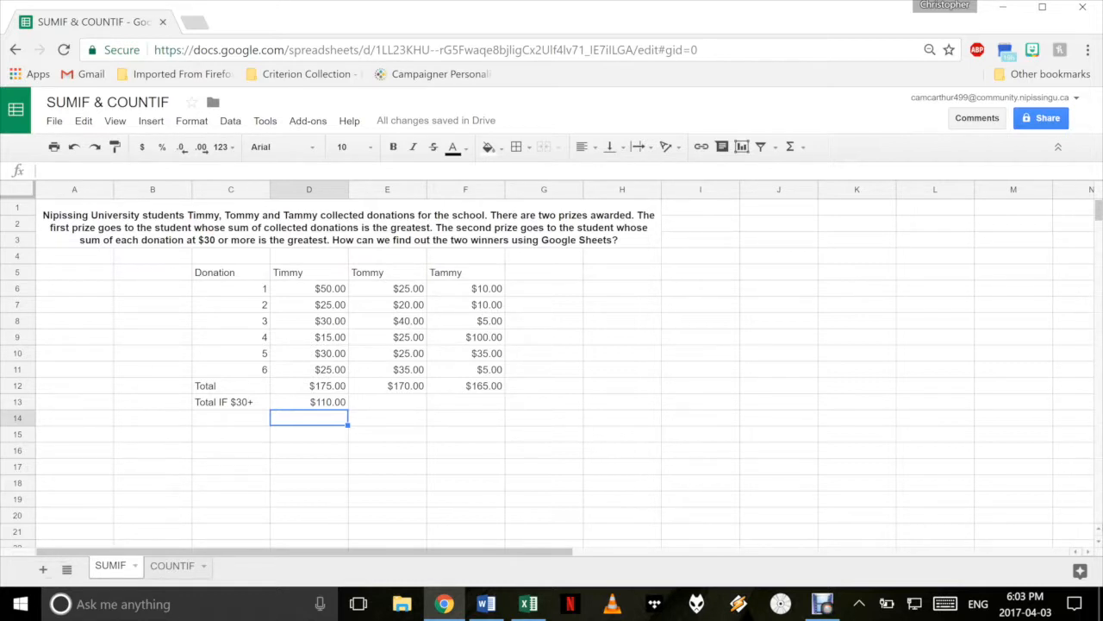
- Copy the SUMIF formula from D13 across to E13 and F13 for the other two students
{"action": "left_click", "coordinate": [308, 288]}
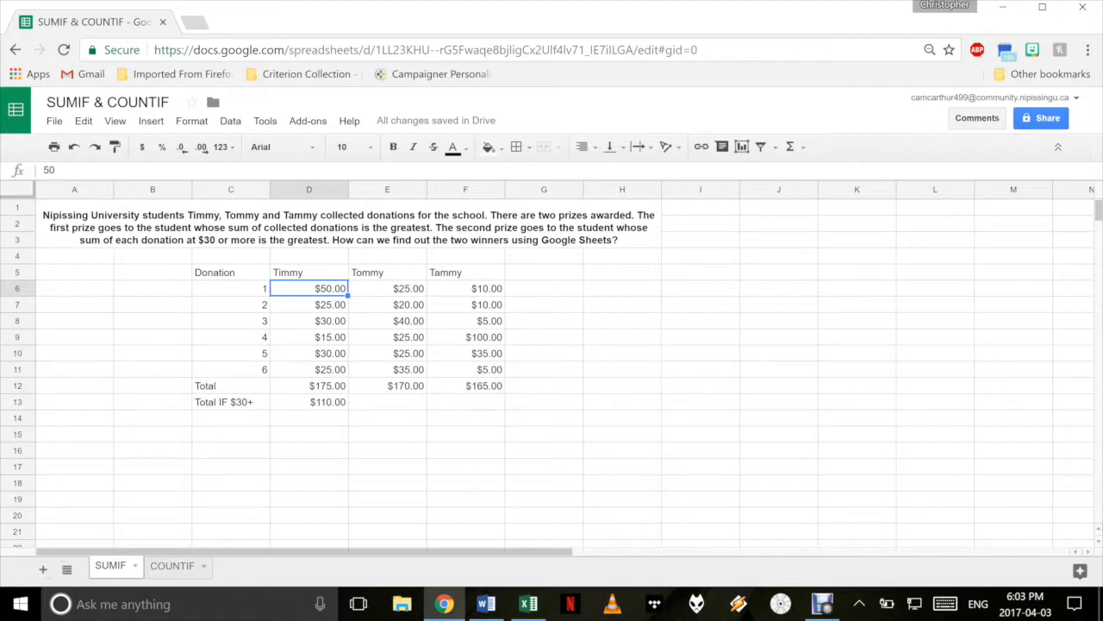
{"action": "left_click", "coordinate": [310, 401]}
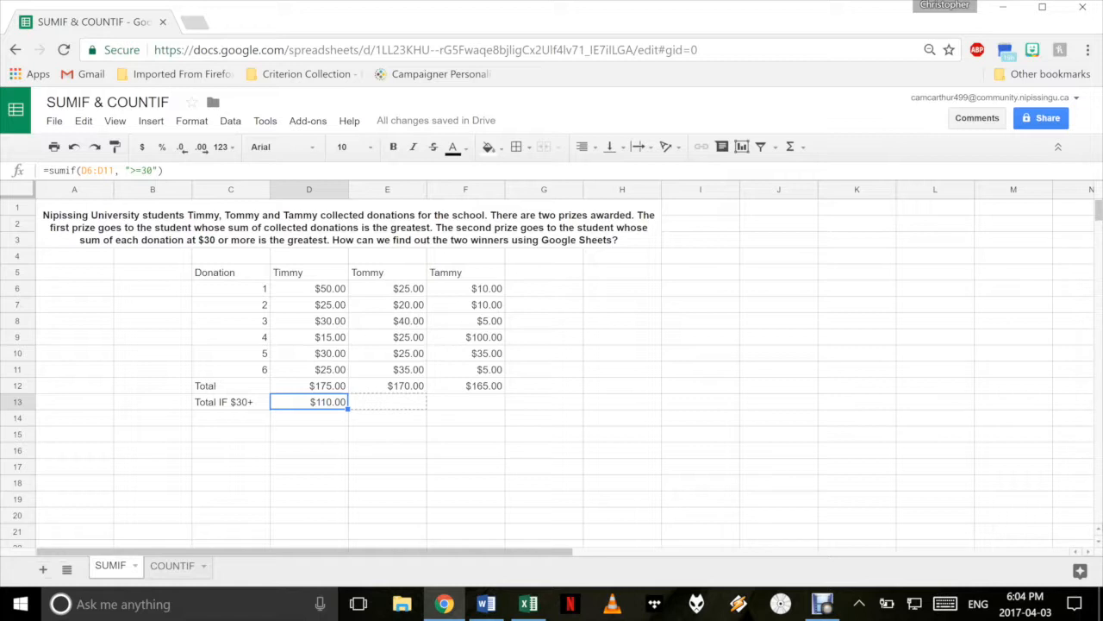
{"action": "left_click_drag", "start_coordinate": [348, 408], "coordinate": [422, 405]}
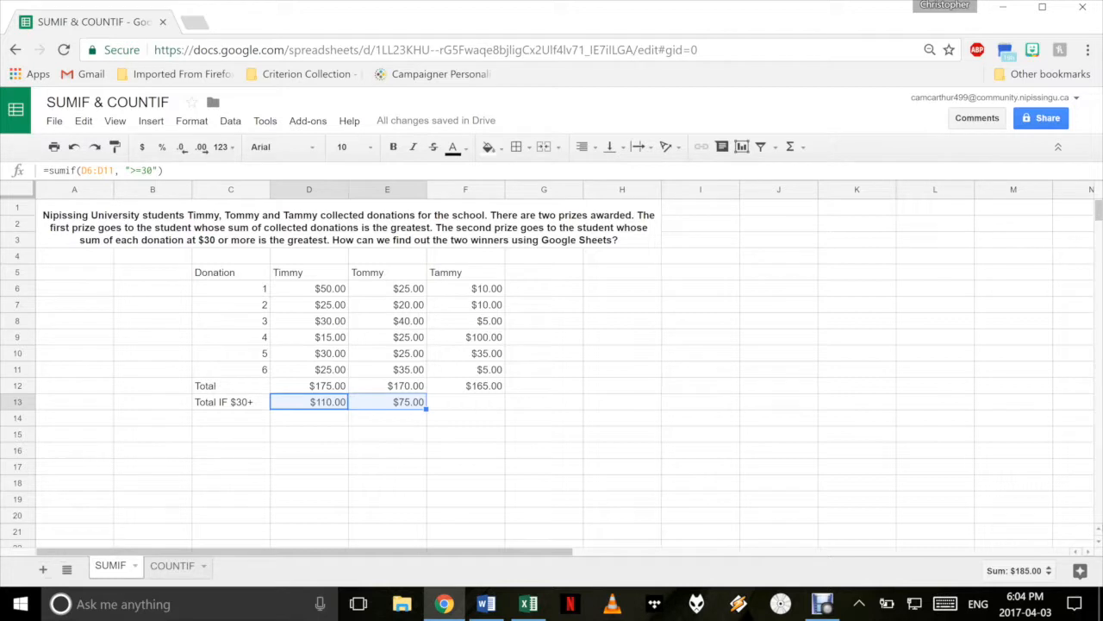
{"action": "left_click_drag", "start_coordinate": [426, 409], "coordinate": [479, 404]}
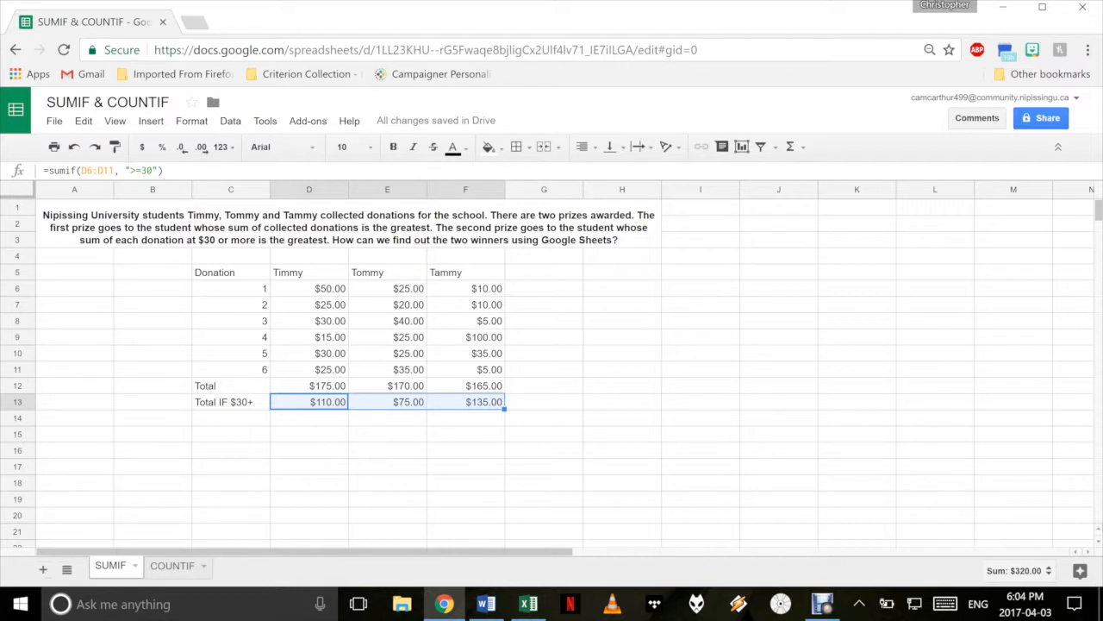
{"action": "left_click", "coordinate": [309, 450]}
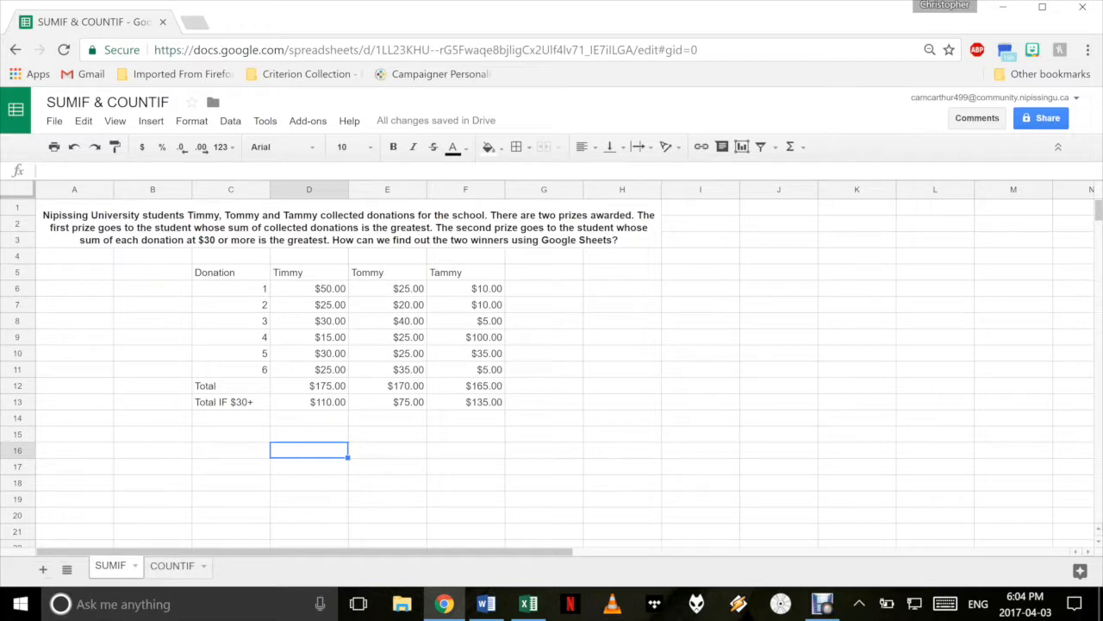
- Switch to the COUNTIF sheet and restore the Mini Golf problem text in A1:H3 by undoing the pasted donation text
{"action": "left_click", "coordinate": [172, 566]}
{"action": "key", "text": "Delete"}
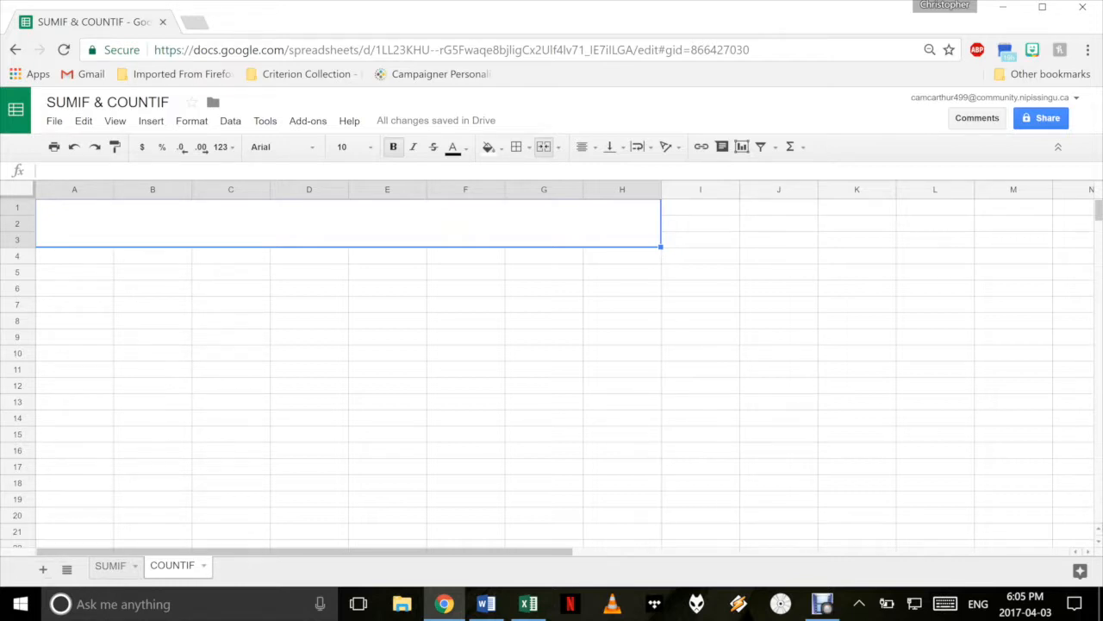
{"action": "type", "text": "Nipissing University students Timmy, Tommy and Tammy collected donations for the school. There are two prizes awarded. The first prize goes to the student whose sum of collected donations is the greatest. The second prize goes to the student whose sum of each donation at $30 or more is the greatest. How can we find out the two winners with Google Sheets?"}
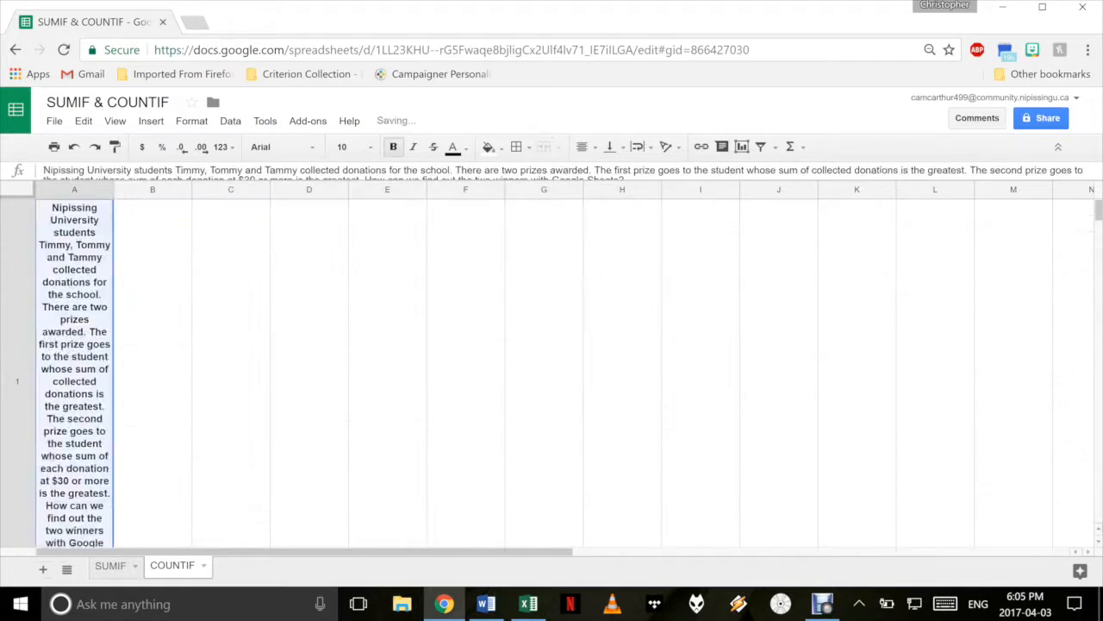
{"action": "key", "text": "ctrl+z"}
{"action": "key", "text": "ctrl+z"}
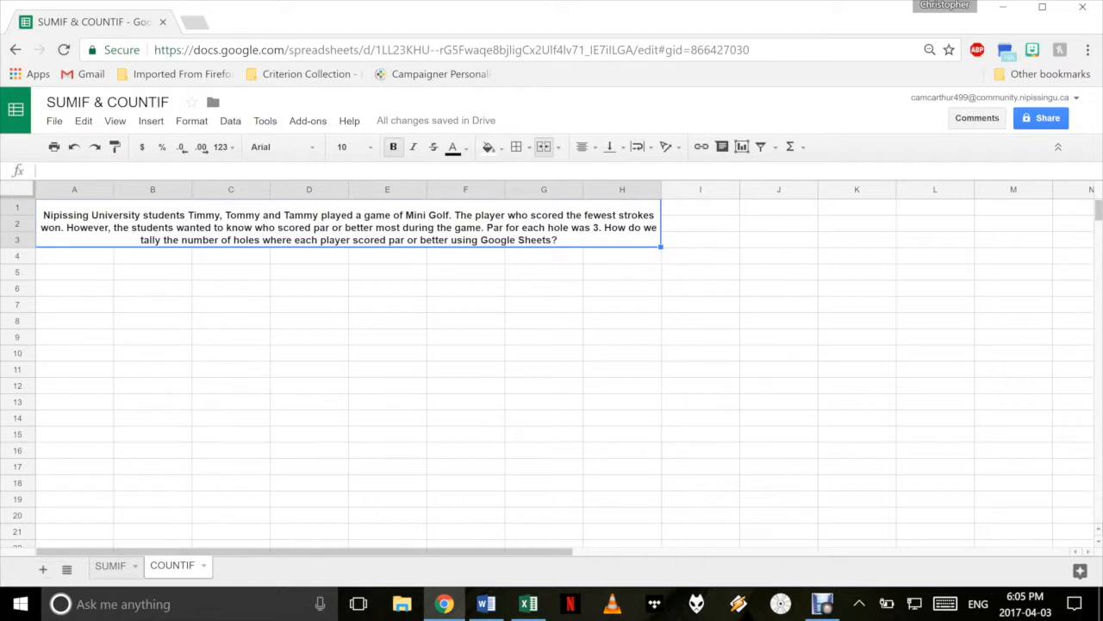
- Create a column headed Hole in B5 and list the hole numbers 1 to 18 in B6:B23
{"action": "left_click", "coordinate": [152, 273]}
{"action": "type", "text": "Hole"}
{"action": "key", "text": "Return"}
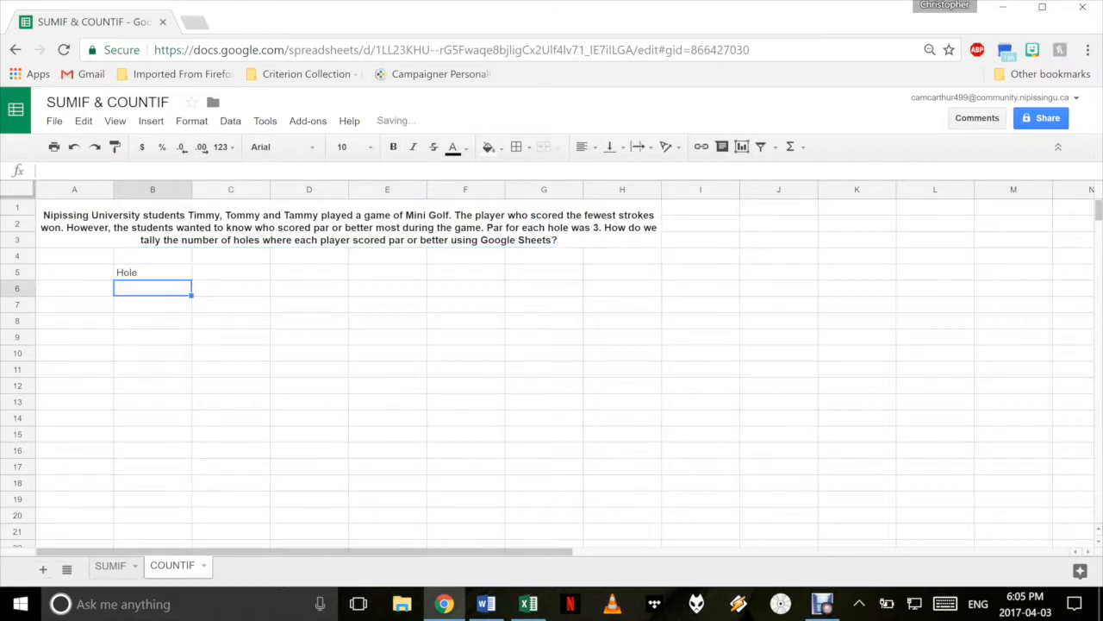
{"action": "type", "text": "1"}
{"action": "key", "text": "Return"}
{"action": "type", "text": "2"}
{"action": "key", "text": "Return"}
{"action": "type", "text": "3"}
{"action": "key", "text": "Return"}
{"action": "type", "text": "4"}
{"action": "key", "text": "Return"}
{"action": "type", "text": "5"}
{"action": "key", "text": "Return"}
{"action": "type", "text": "6"}
{"action": "key", "text": "Return"}
{"action": "type", "text": "7"}
{"action": "key", "text": "Return"}
{"action": "type", "text": "8"}
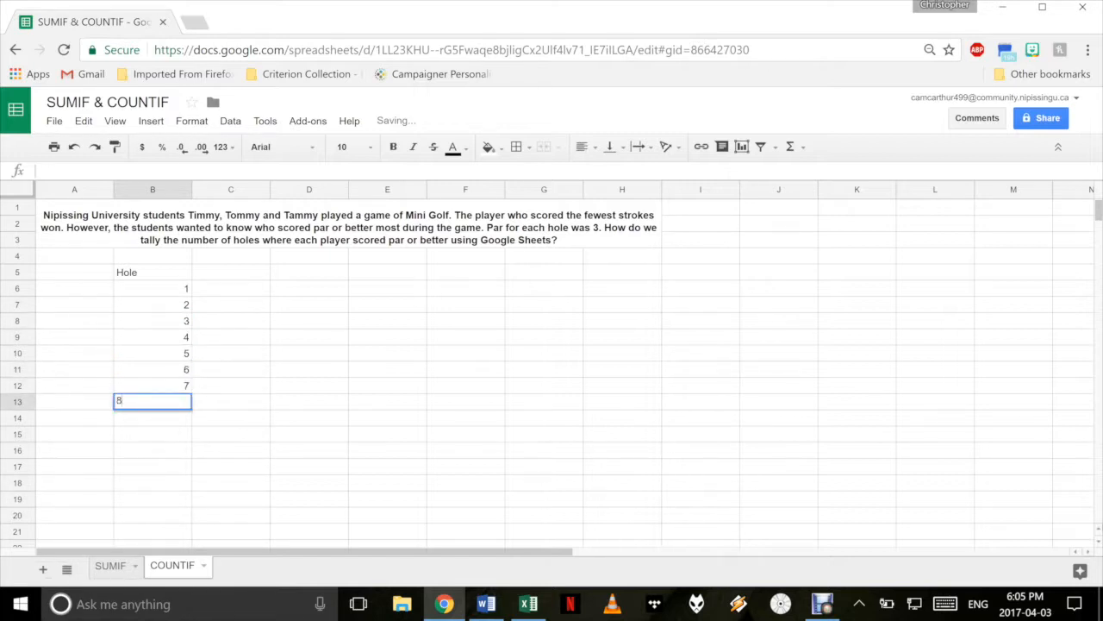
{"action": "key", "text": "Return"}
{"action": "type", "text": "9"}
{"action": "key", "text": "Return"}
{"action": "type", "text": "10"}
{"action": "key", "text": "Return"}
{"action": "type", "text": "11"}
{"action": "key", "text": "Return"}
{"action": "type", "text": "12"}
{"action": "key", "text": "Return"}
{"action": "type", "text": "13"}
{"action": "key", "text": "Return"}
{"action": "type", "text": "14"}
{"action": "key", "text": "Return"}
{"action": "type", "text": "15"}
{"action": "key", "text": "Return"}
{"action": "type", "text": "16"}
{"action": "key", "text": "Return"}
{"action": "type", "text": "17"}
{"action": "key", "text": "Return"}
{"action": "type", "text": "18"}
{"action": "key", "text": "Return"}
- Enter the three players' names from the problem text as column headers in C5, D5 and E5
{"action": "left_click", "coordinate": [231, 223]}
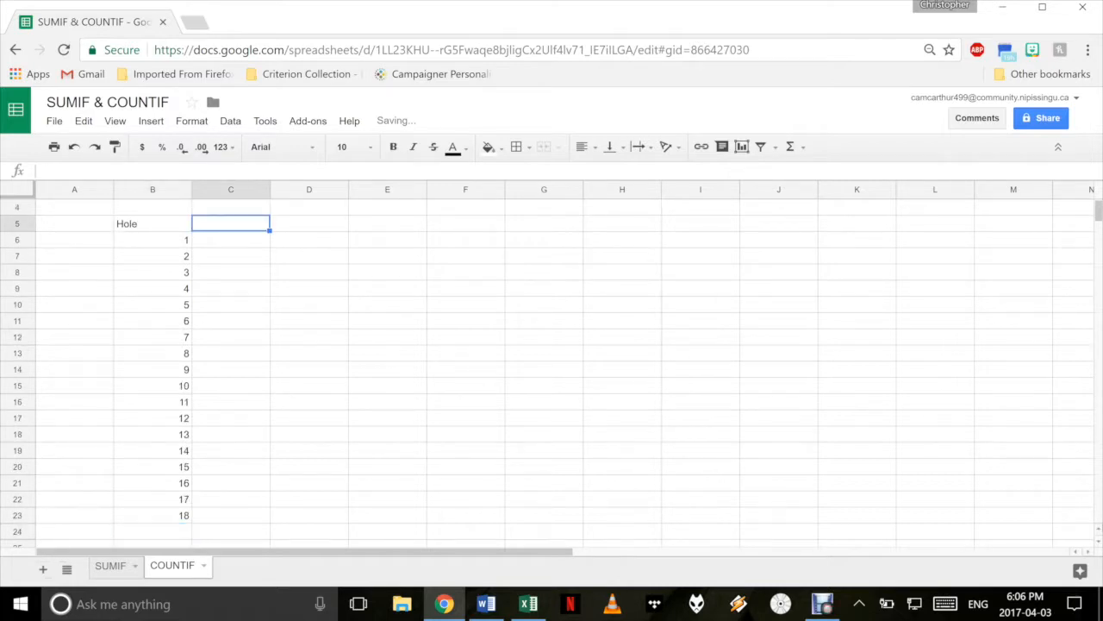
{"action": "type", "text": "Timmy"}
{"action": "key", "text": "Tab"}
{"action": "type", "text": "Tommy"}
{"action": "key", "text": "Tab"}
{"action": "type", "text": "Tammy"}
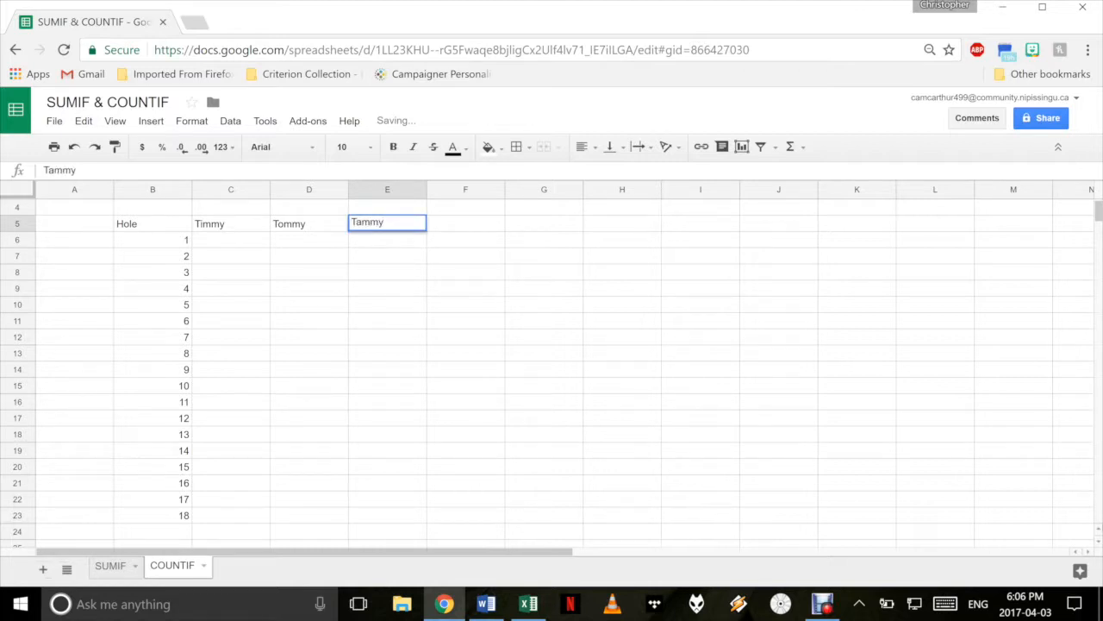
{"action": "key", "text": "Return"}
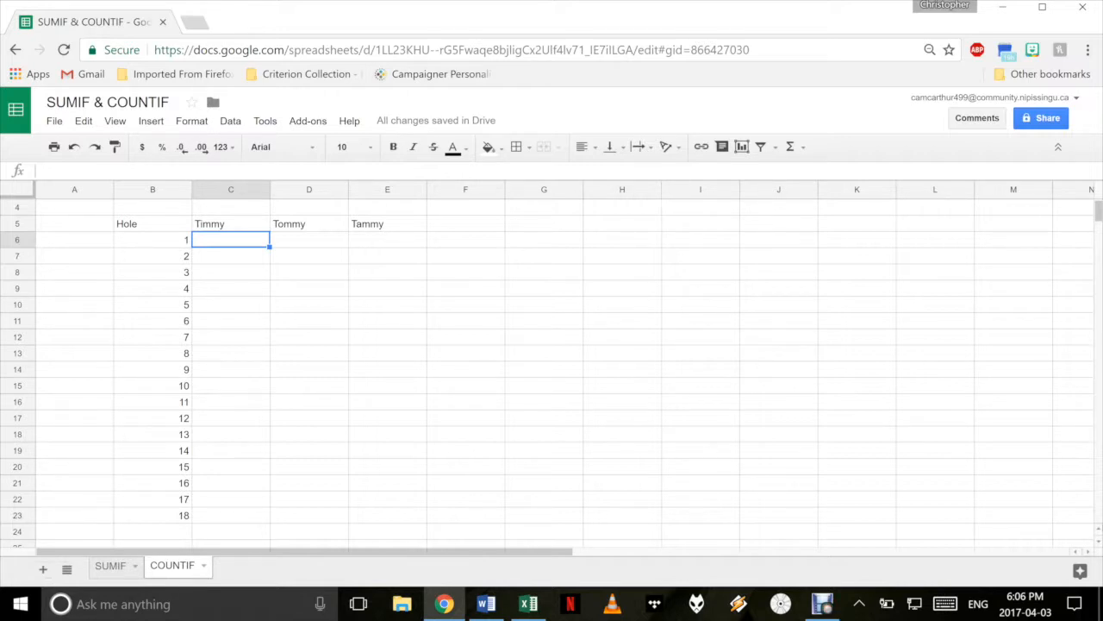
- Enter the first player's scores in C6:C23 as 4, 3, 4, 4, 5, 3, 1, 2, 1, 5, 4, 1, 3, 4, 2, 3, 4 and 4
{"action": "type", "text": "4"}
{"action": "key", "text": "Return"}
{"action": "type", "text": "3"}
{"action": "key", "text": "Return"}
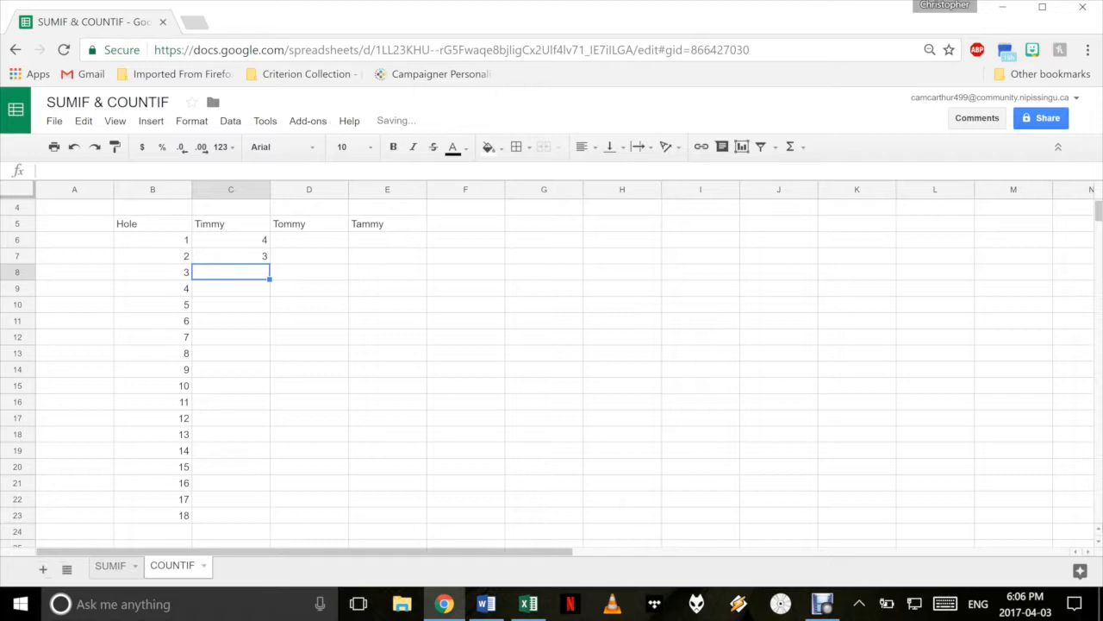
{"action": "type", "text": "4"}
{"action": "key", "text": "Return"}
{"action": "type", "text": "4"}
{"action": "key", "text": "Return"}
{"action": "type", "text": "5"}
{"action": "key", "text": "Return"}
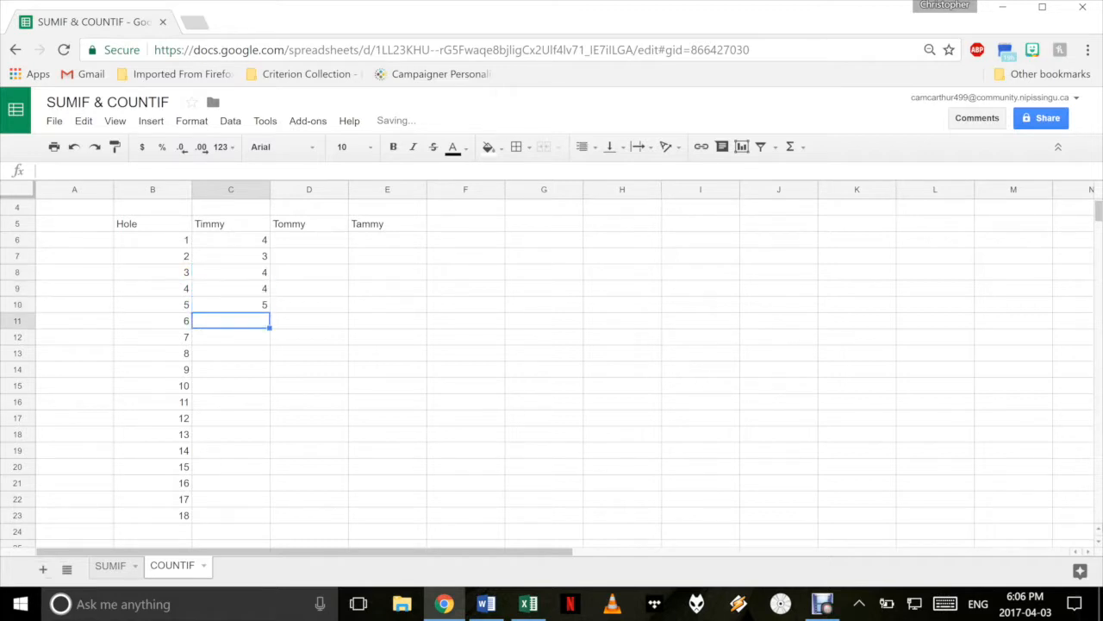
{"action": "type", "text": "3"}
{"action": "key", "text": "Return"}
{"action": "type", "text": "1"}
{"action": "key", "text": "Return"}
{"action": "type", "text": "2"}
{"action": "key", "text": "Return"}
{"action": "type", "text": "1"}
{"action": "key", "text": "Return"}
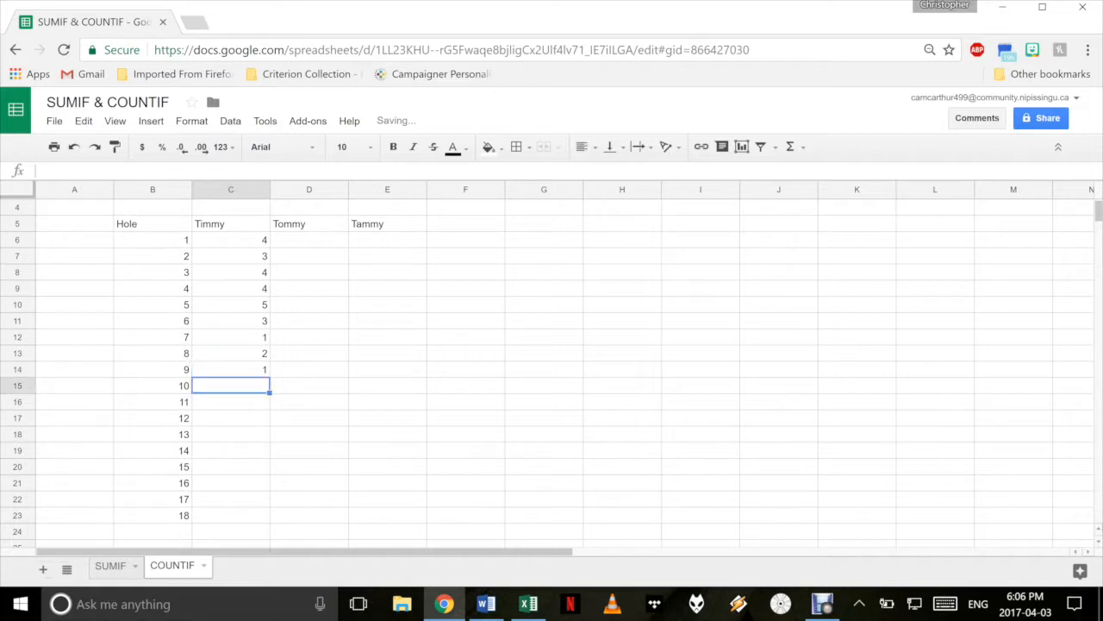
{"action": "type", "text": "5"}
{"action": "key", "text": "Return"}
{"action": "type", "text": "4"}
{"action": "key", "text": "Return"}
{"action": "type", "text": "1"}
{"action": "key", "text": "Return"}
{"action": "type", "text": "3"}
{"action": "key", "text": "Return"}
{"action": "type", "text": "4"}
{"action": "key", "text": "Return"}
{"action": "type", "text": "2"}
{"action": "key", "text": "Return"}
{"action": "type", "text": "3"}
{"action": "key", "text": "Return"}
{"action": "type", "text": "4"}
{"action": "key", "text": "Return"}
{"action": "type", "text": "4"}
{"action": "key", "text": "Return"}
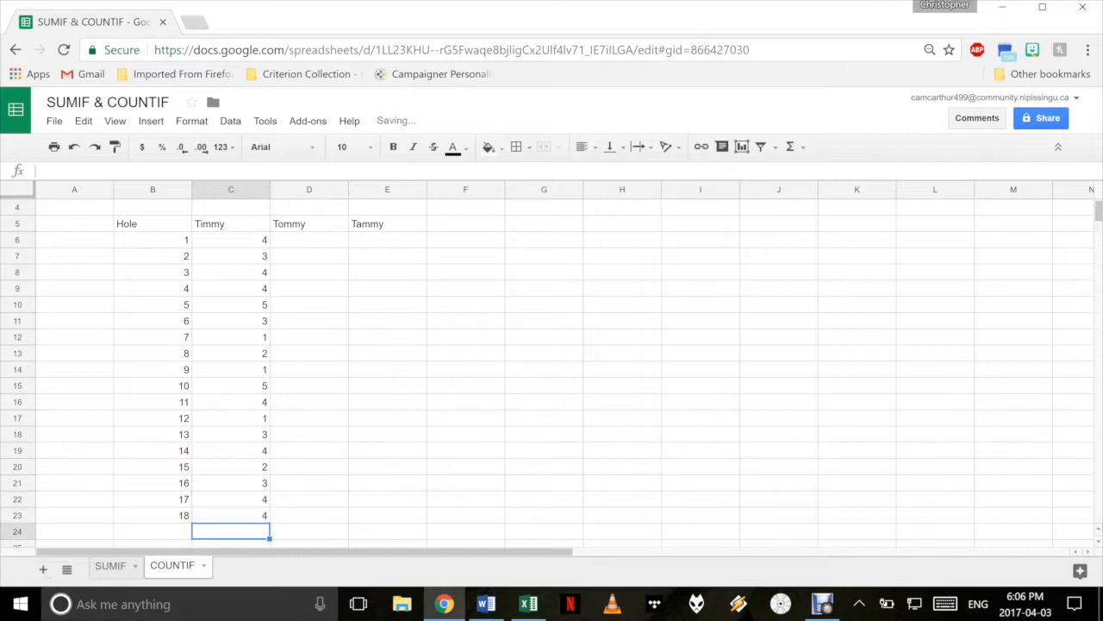
- Label B24 as Total and sum the first player's scores C6:C23 in C24
{"action": "key", "text": "Left"}
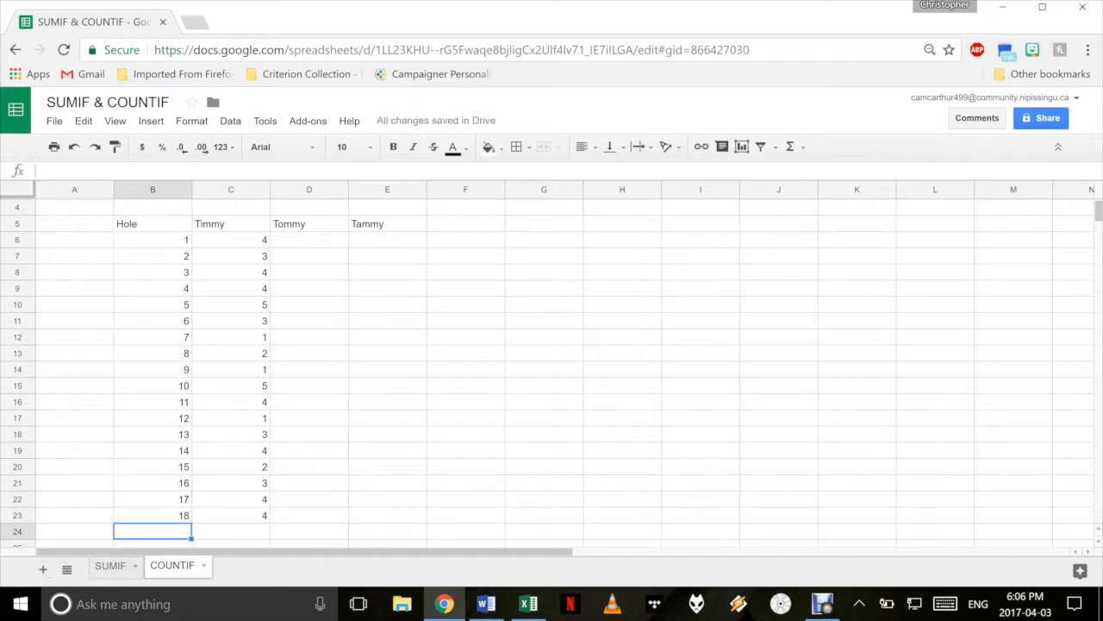
{"action": "type", "text": "Total"}
{"action": "key", "text": "Return"}
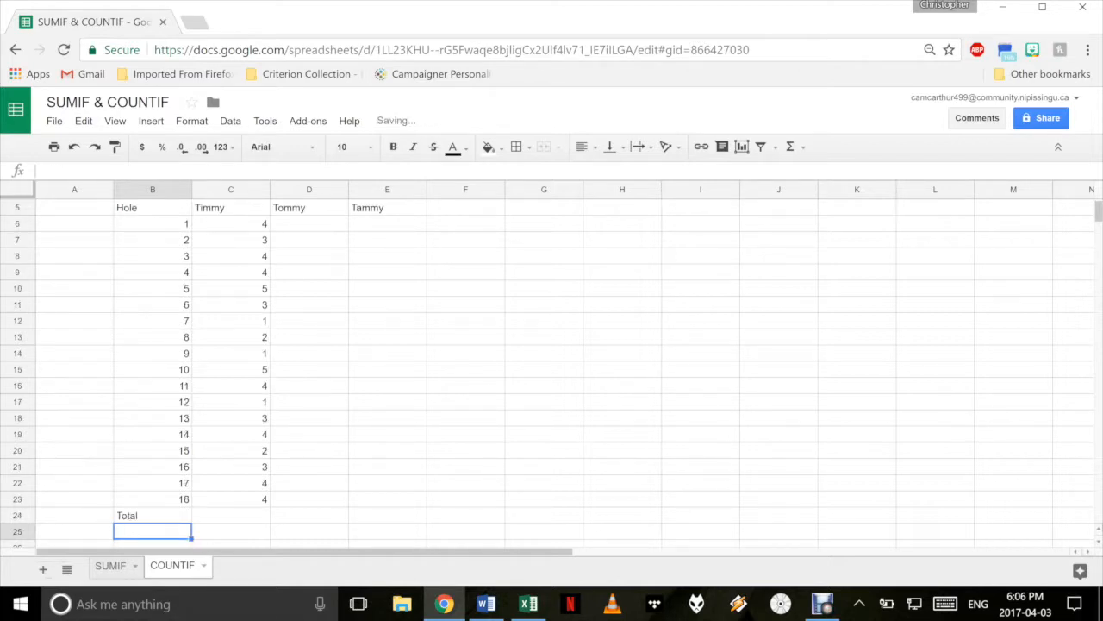
{"action": "left_click", "coordinate": [231, 515]}
{"action": "type", "text": "=sum("}
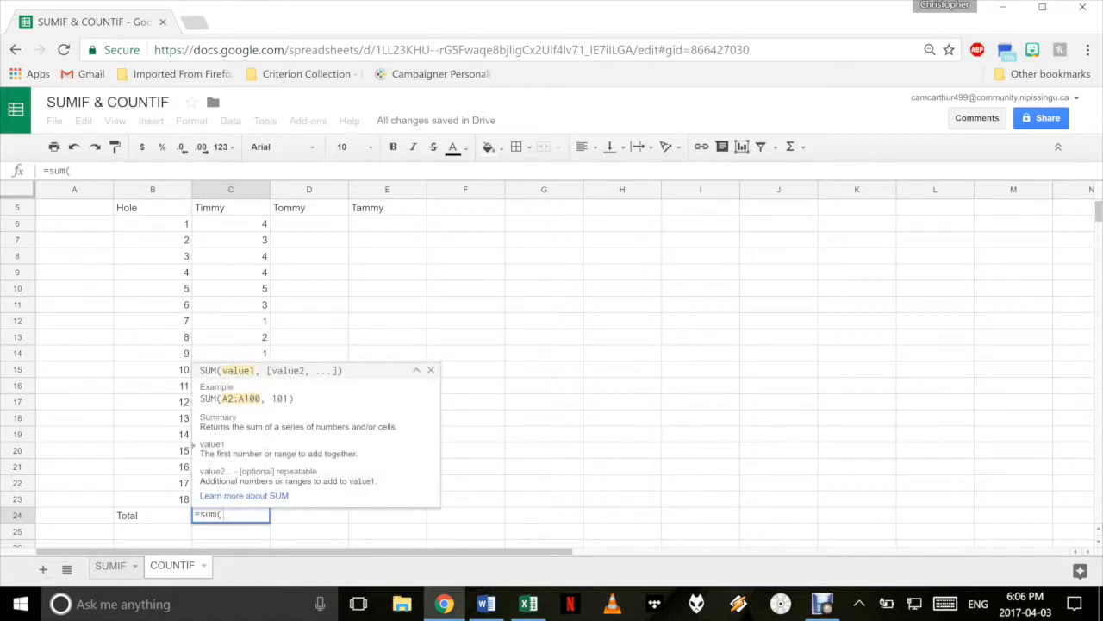
{"action": "left_click_drag", "start_coordinate": [230, 223], "coordinate": [230, 499]}
{"action": "type", "text": ")"}
{"action": "key", "text": "Return"}
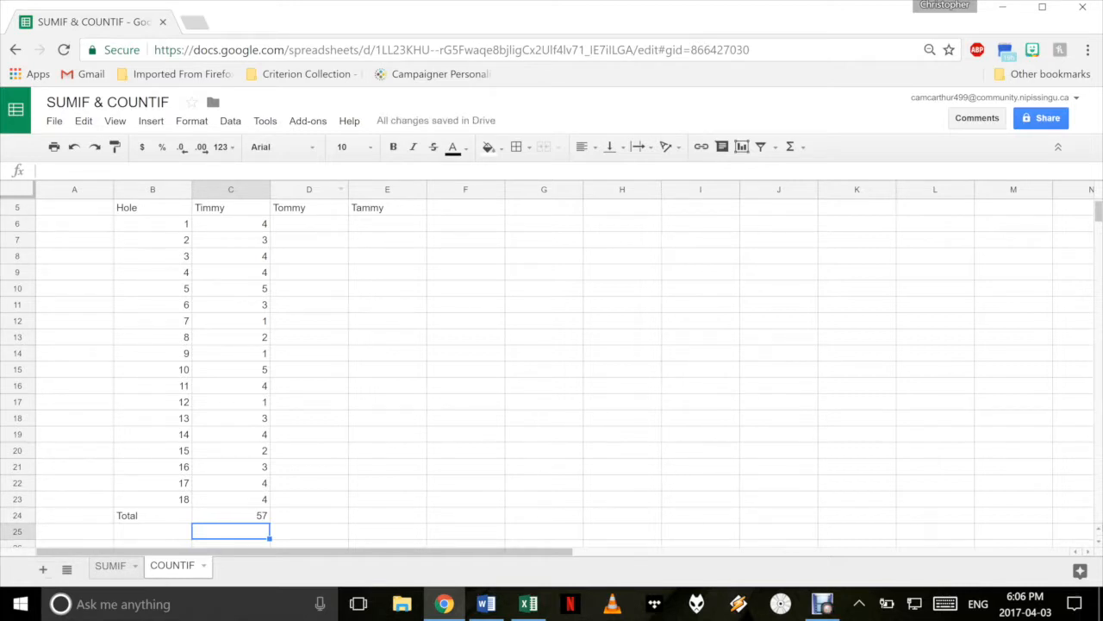
- Enter the second player's scores in D6:D23 as 3, 3, 3, 3, 4, 3, 3, 7, 5, 4, 3, 3, 3, 3, 2, 5, 5 and 5
{"action": "left_click", "coordinate": [308, 224]}
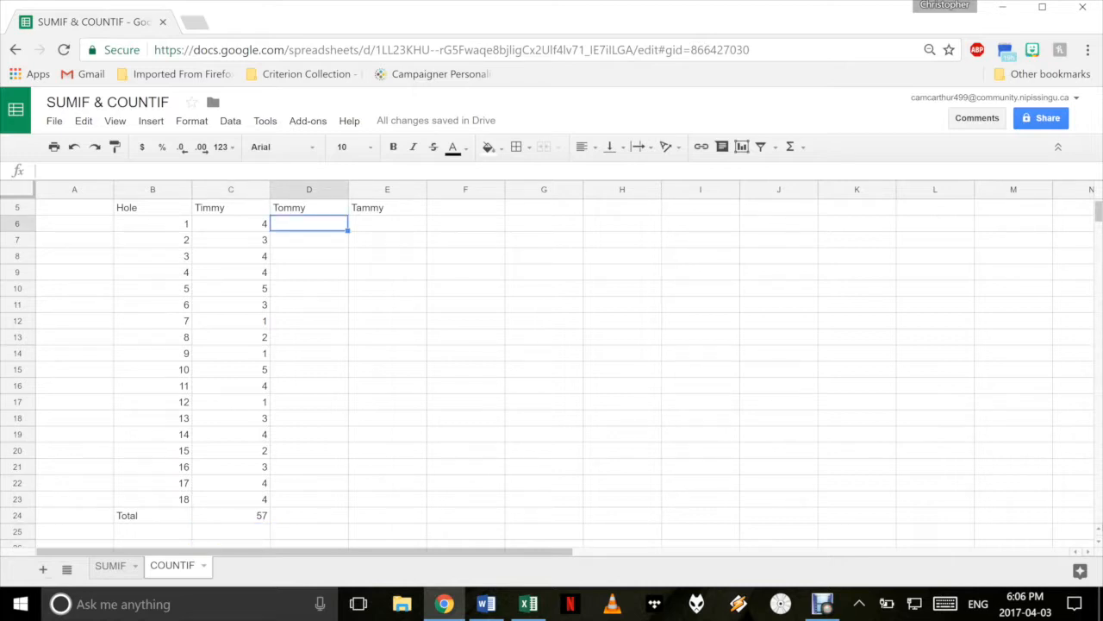
{"action": "type", "text": "3"}
{"action": "key", "text": "Return"}
{"action": "type", "text": "3"}
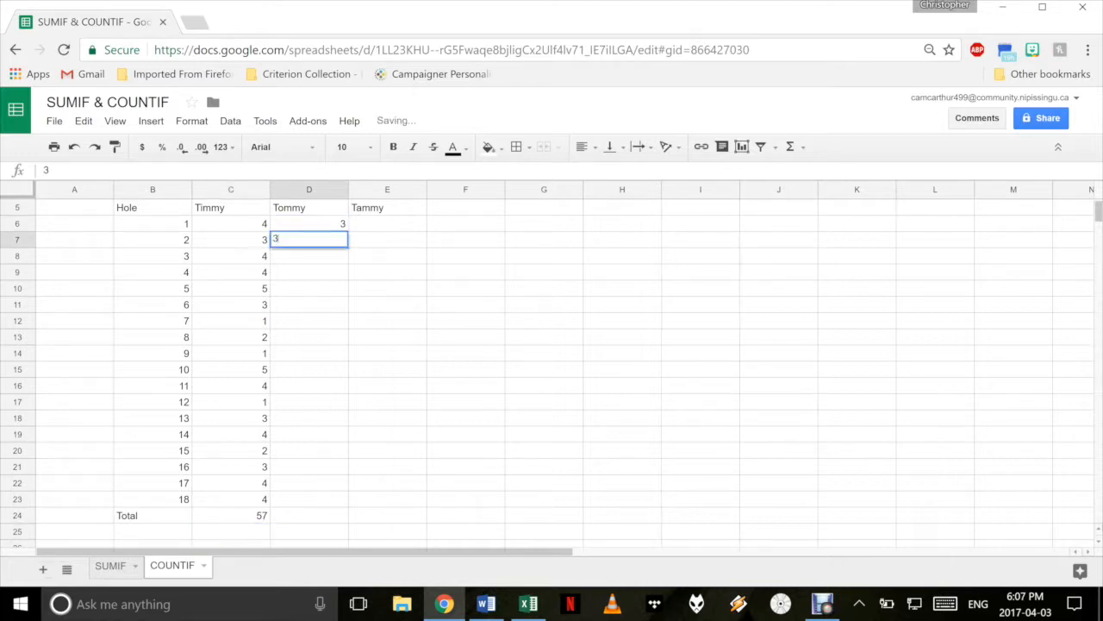
{"action": "key", "text": "Return"}
{"action": "type", "text": "3"}
{"action": "key", "text": "Return"}
{"action": "type", "text": "3"}
{"action": "key", "text": "Return"}
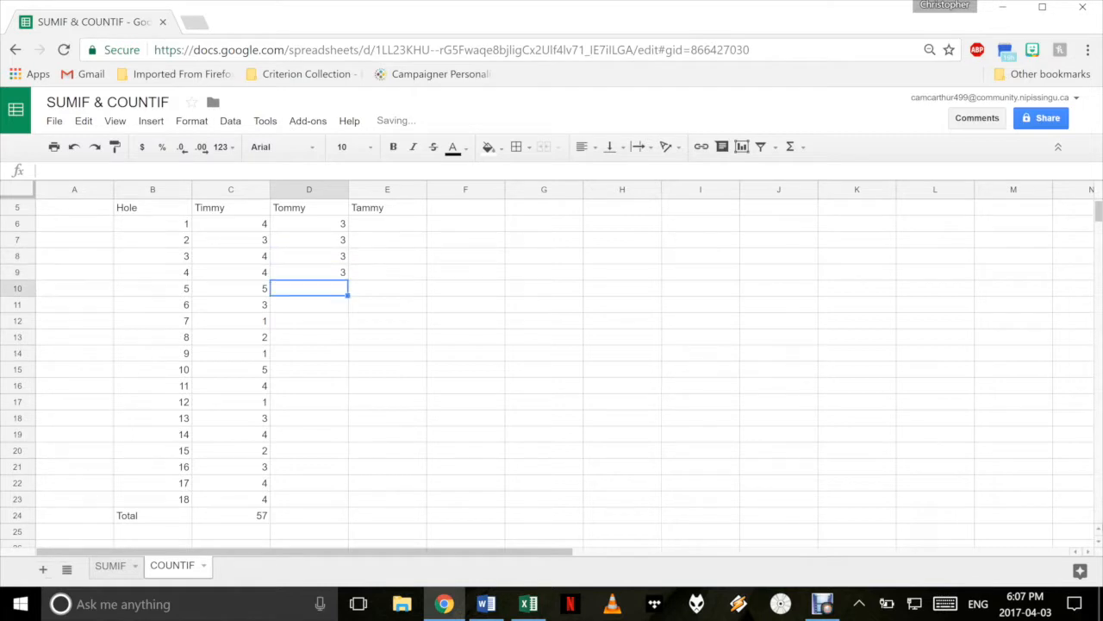
{"action": "type", "text": "4"}
{"action": "key", "text": "Return"}
{"action": "type", "text": "3"}
{"action": "key", "text": "Return"}
{"action": "type", "text": "3"}
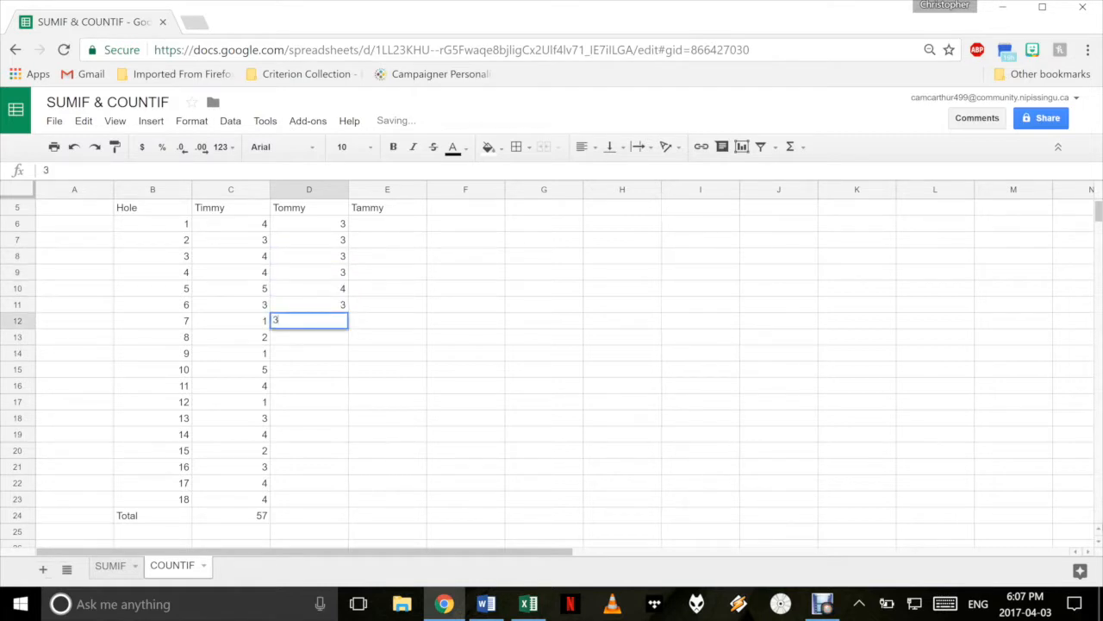
{"action": "key", "text": "Return"}
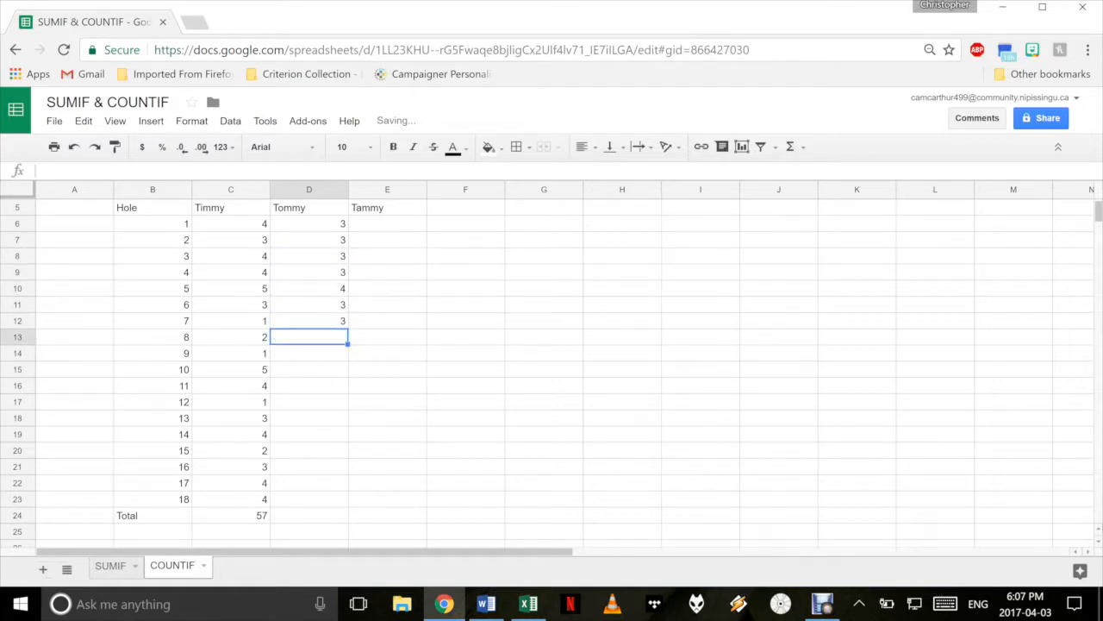
{"action": "type", "text": "7"}
{"action": "key", "text": "Return"}
{"action": "type", "text": "5"}
{"action": "key", "text": "Return"}
{"action": "type", "text": "4"}
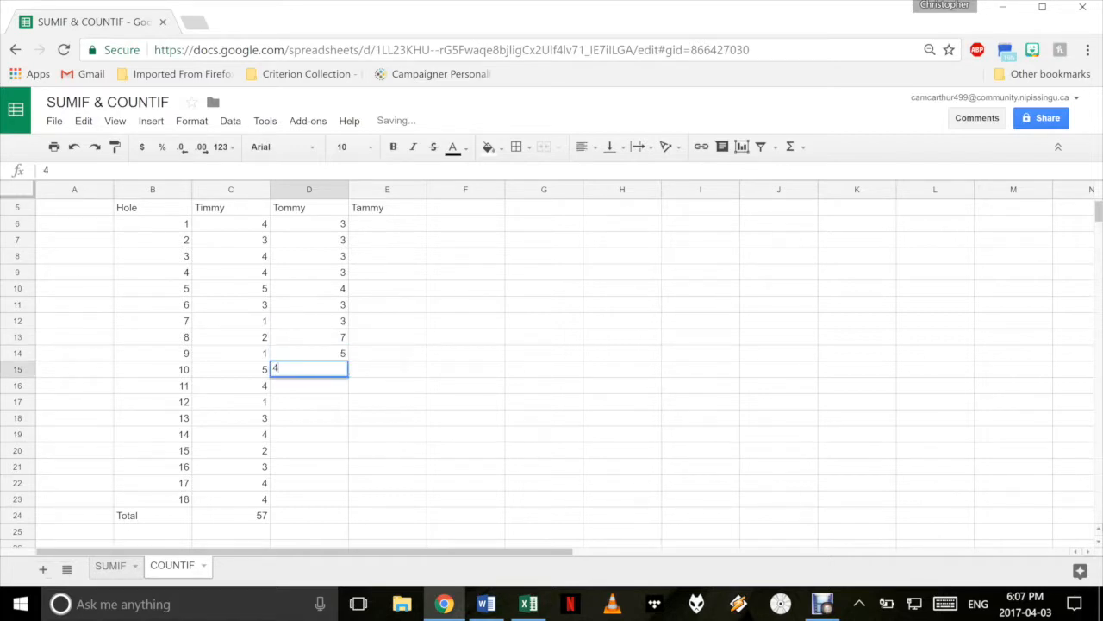
{"action": "key", "text": "Return"}
{"action": "type", "text": "3"}
{"action": "key", "text": "Return"}
{"action": "type", "text": "3"}
{"action": "key", "text": "Return"}
{"action": "type", "text": "3"}
{"action": "key", "text": "Return"}
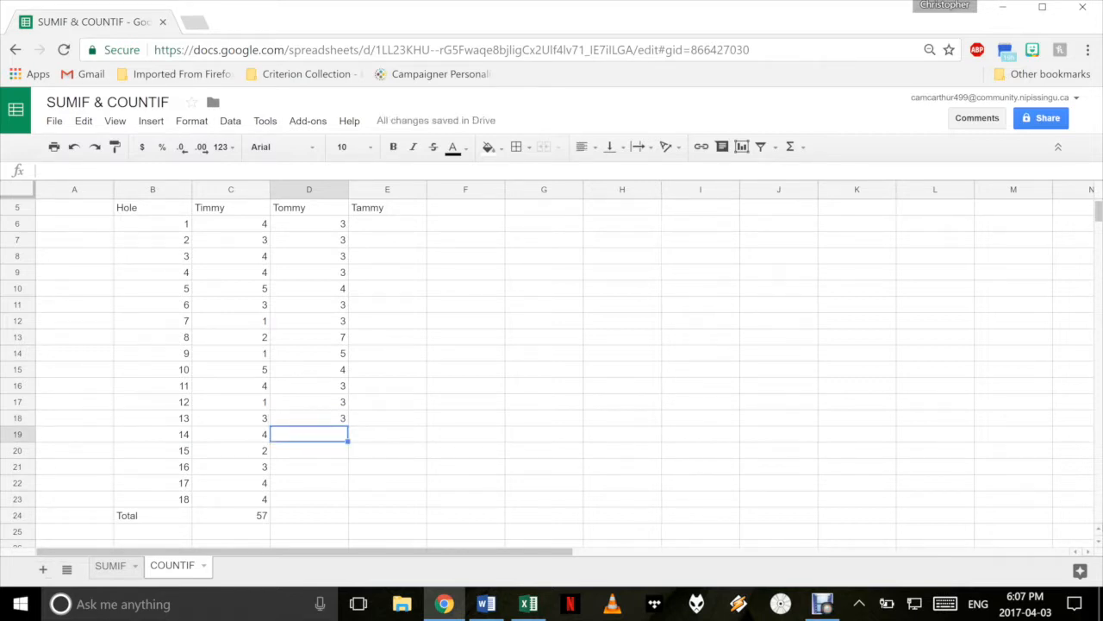
{"action": "type", "text": "3"}
{"action": "key", "text": "Return"}
{"action": "type", "text": "2"}
{"action": "key", "text": "Return"}
{"action": "type", "text": "5"}
{"action": "key", "text": "Return"}
{"action": "type", "text": "5"}
{"action": "key", "text": "Return"}
{"action": "type", "text": "5"}
{"action": "key", "text": "Return"}
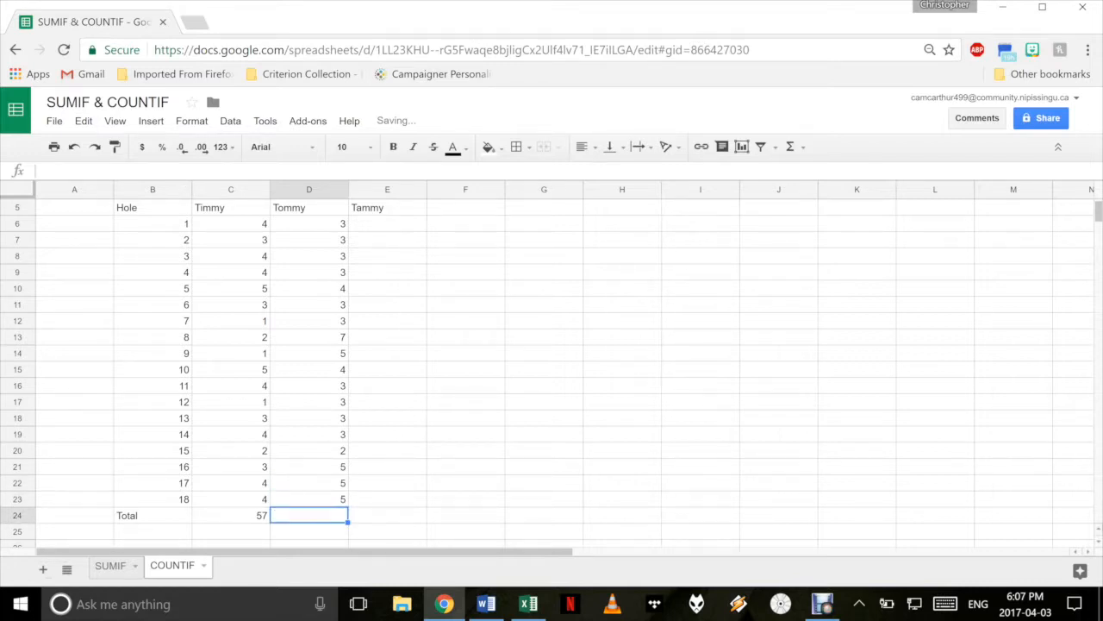
- Fill the total formula from C24 across to D24 to sum the second player's scores
{"action": "left_click", "coordinate": [231, 515]}
{"action": "left_click_drag", "start_coordinate": [269, 522], "coordinate": [341, 518]}
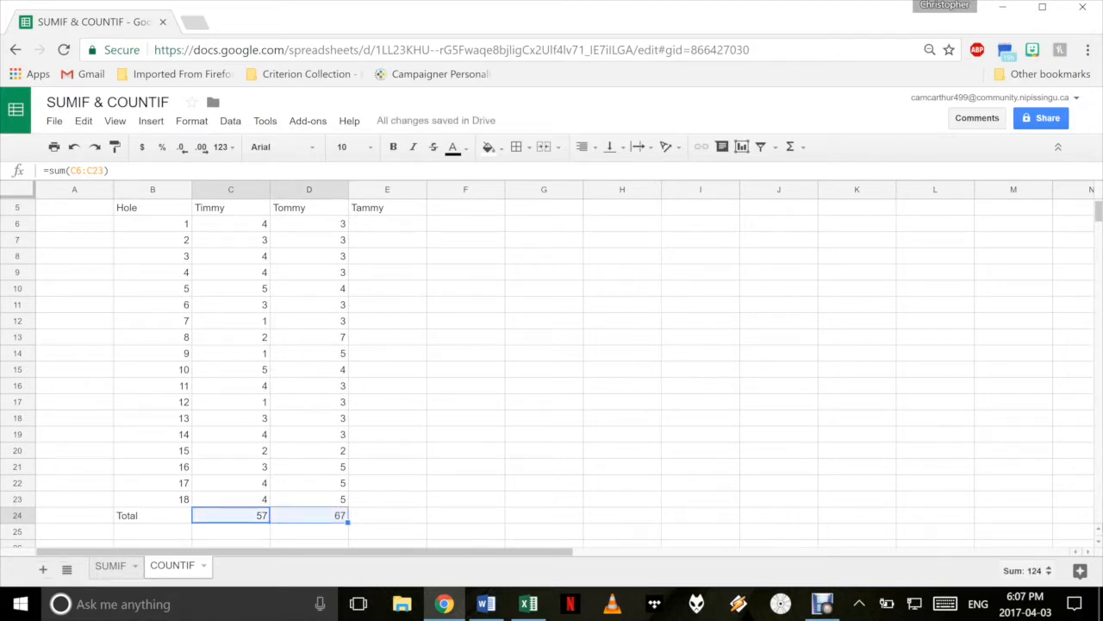
- Enter the third player's scores in E6:E23 as 4, 4, 4, 4, 4, 4, 4, 3, 4, 4, 5, 4, 4, 4, 4, 1, 1 and 1
{"action": "left_click", "coordinate": [387, 224]}
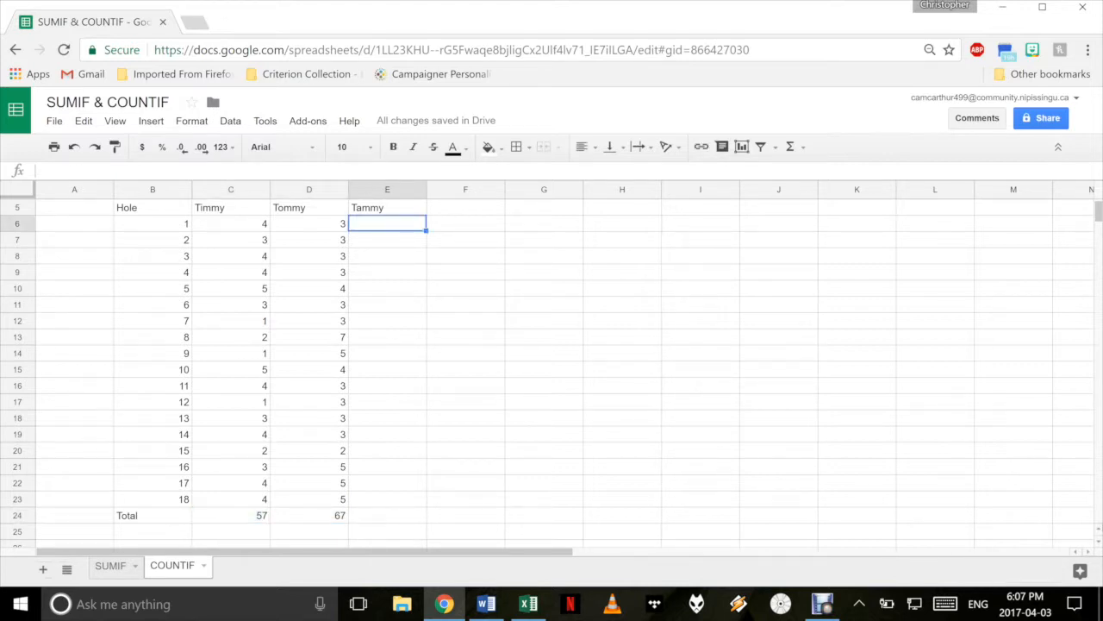
{"action": "type", "text": "4"}
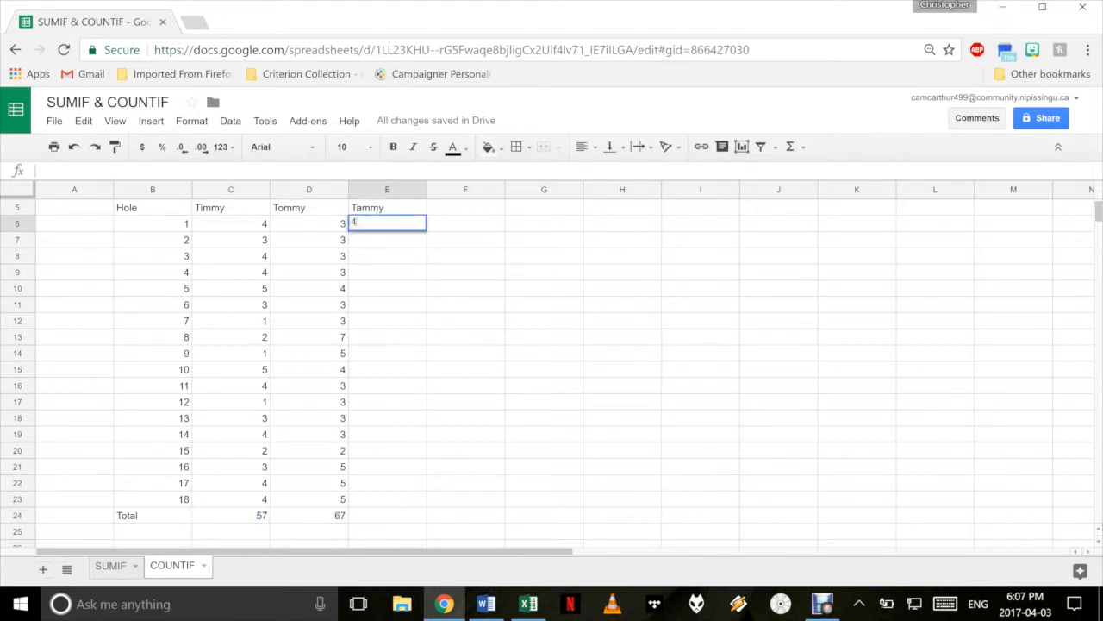
{"action": "key", "text": "Return"}
{"action": "type", "text": "4"}
{"action": "key", "text": "Return"}
{"action": "type", "text": "4"}
{"action": "key", "text": "Return"}
{"action": "type", "text": "4"}
{"action": "key", "text": "Return"}
{"action": "type", "text": "4"}
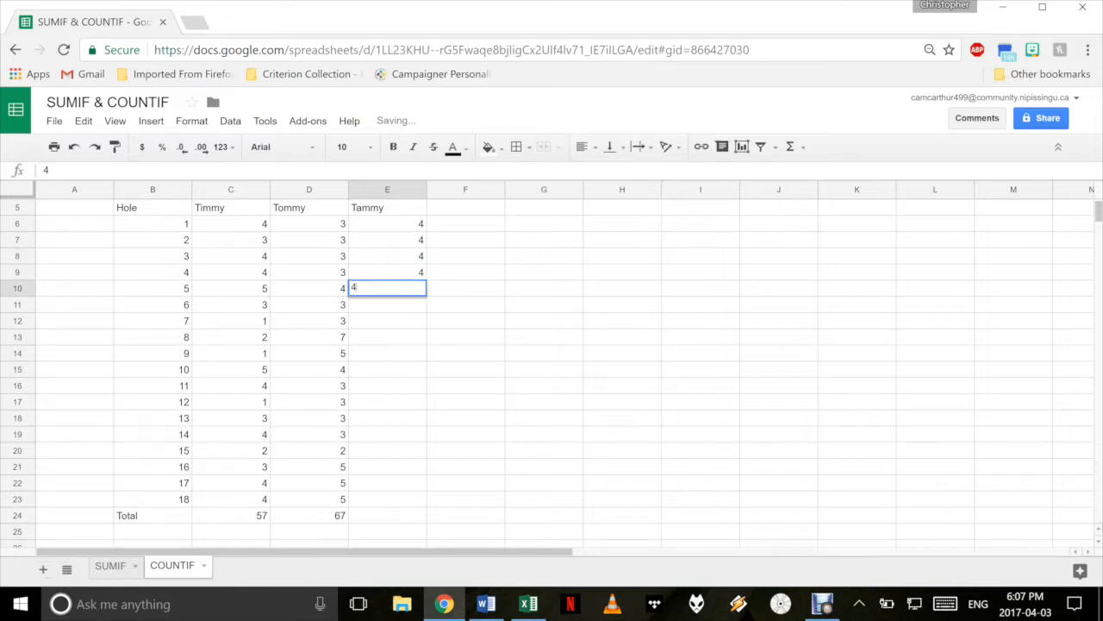
{"action": "key", "text": "Return"}
{"action": "type", "text": "4"}
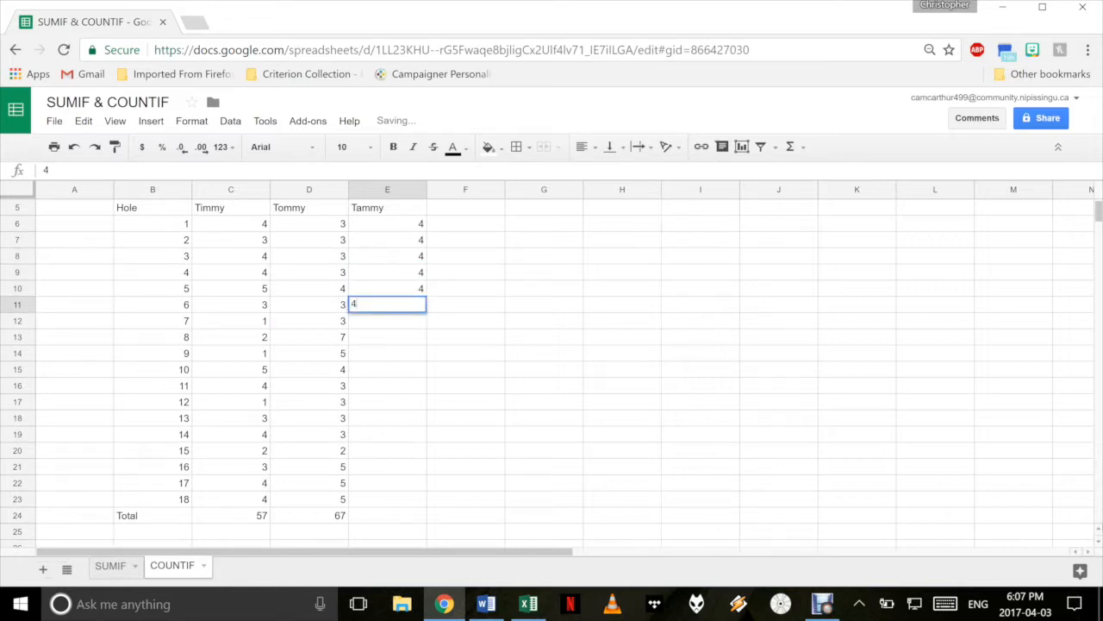
{"action": "key", "text": "Return"}
{"action": "type", "text": "4"}
{"action": "key", "text": "Return"}
{"action": "type", "text": "3"}
{"action": "key", "text": "Return"}
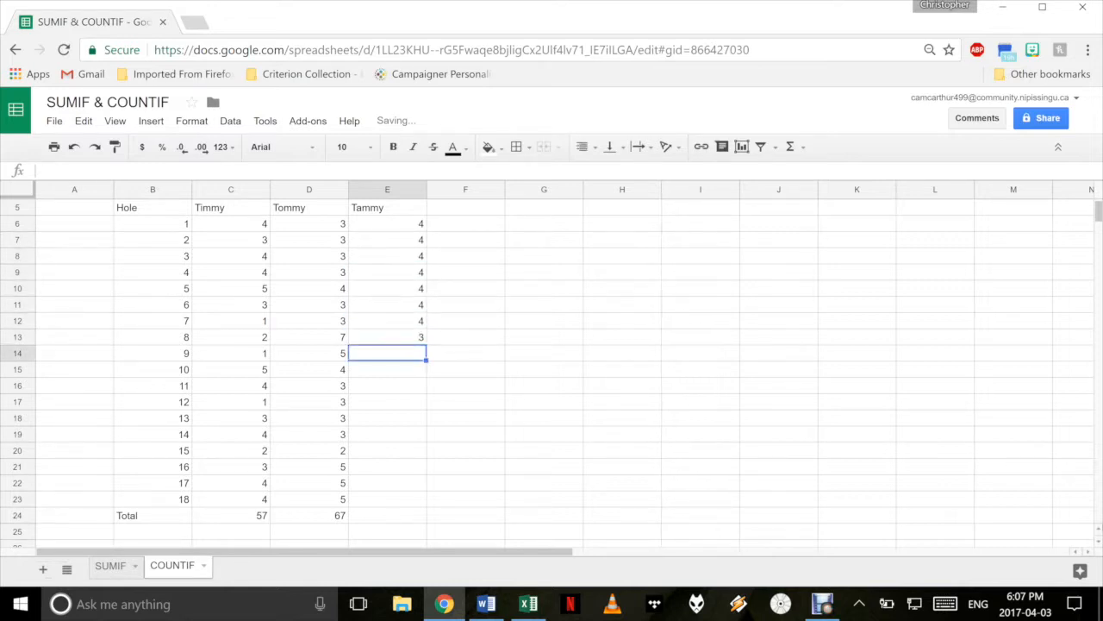
{"action": "type", "text": "4"}
{"action": "key", "text": "Return"}
{"action": "type", "text": "4"}
{"action": "key", "text": "Return"}
{"action": "type", "text": "5"}
{"action": "key", "text": "Return"}
{"action": "type", "text": "4"}
{"action": "key", "text": "Return"}
{"action": "type", "text": "4"}
{"action": "key", "text": "Return"}
{"action": "type", "text": "4"}
{"action": "key", "text": "Return"}
{"action": "type", "text": "4"}
{"action": "key", "text": "Return"}
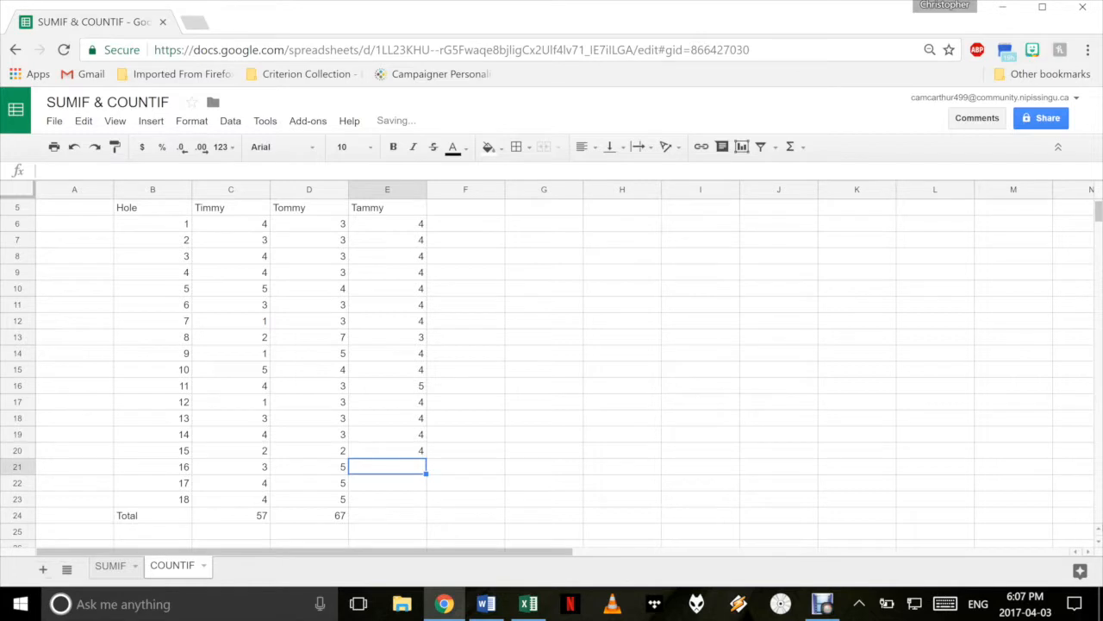
{"action": "type", "text": "1"}
{"action": "key", "text": "Return"}
{"action": "type", "text": "1"}
{"action": "key", "text": "Return"}
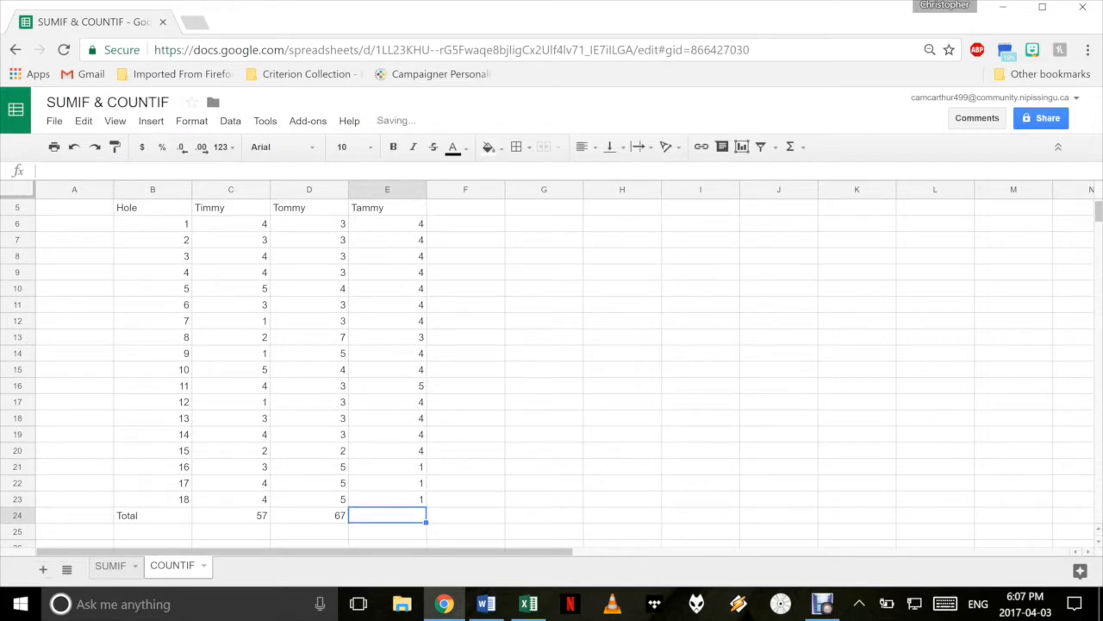
- Fill the total formula from D24 across to E24 to sum the third player's scores
{"action": "left_click", "coordinate": [310, 515]}
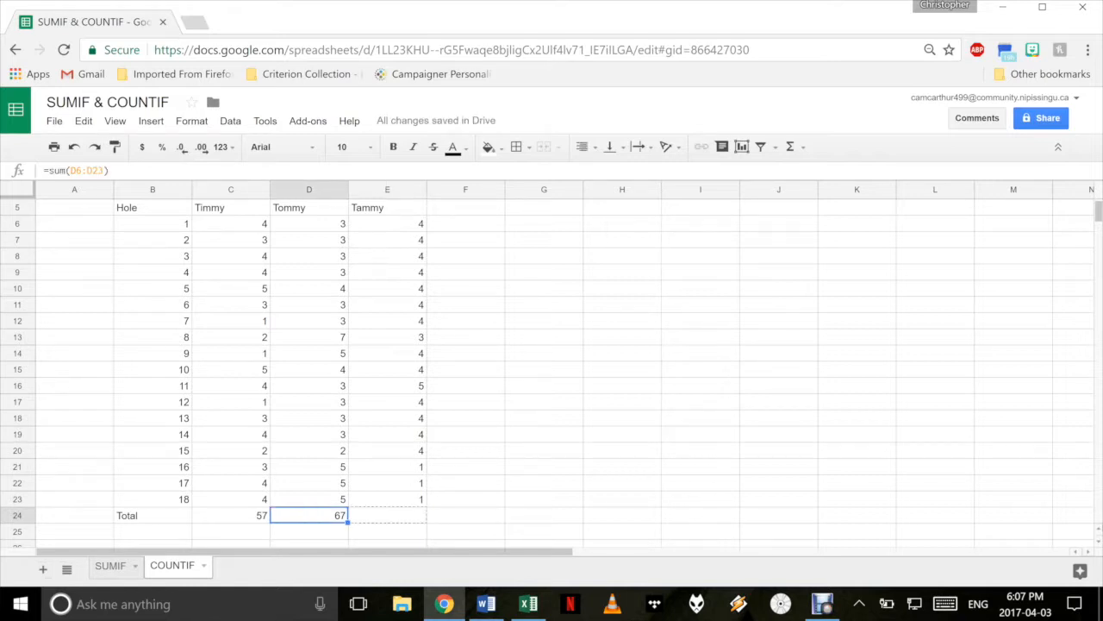
{"action": "left_click_drag", "start_coordinate": [348, 522], "coordinate": [396, 517]}
{"action": "left_click", "coordinate": [544, 482]}
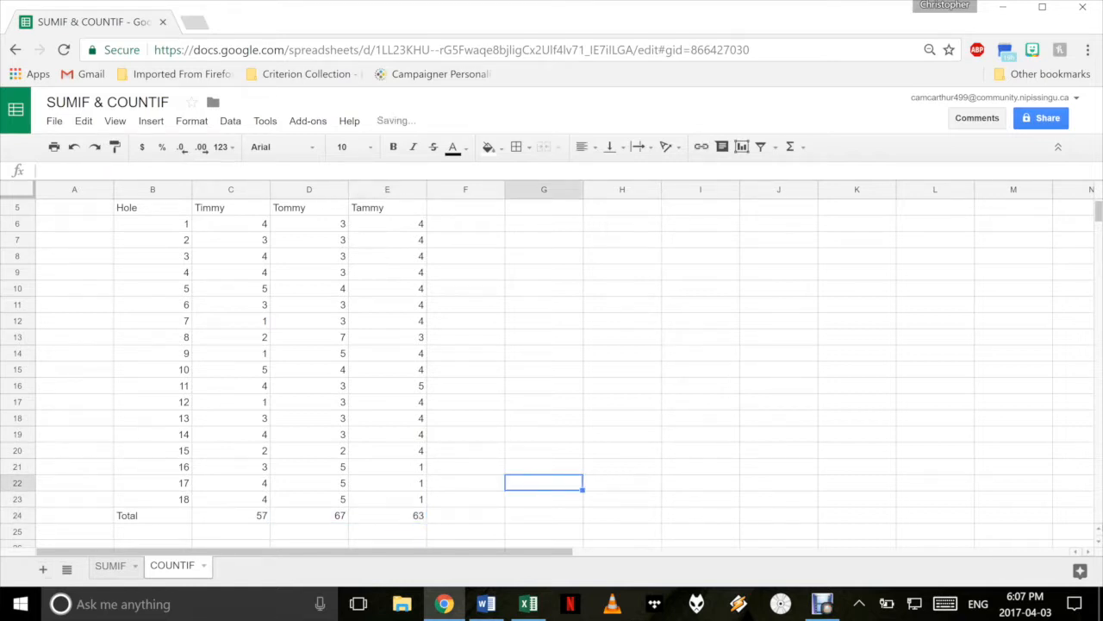
- Add the row label "Par or Better:" in B25, directly below the Total label
{"action": "scroll", "coordinate": [551, 362], "scroll_direction": "down", "scroll_amount": 3}
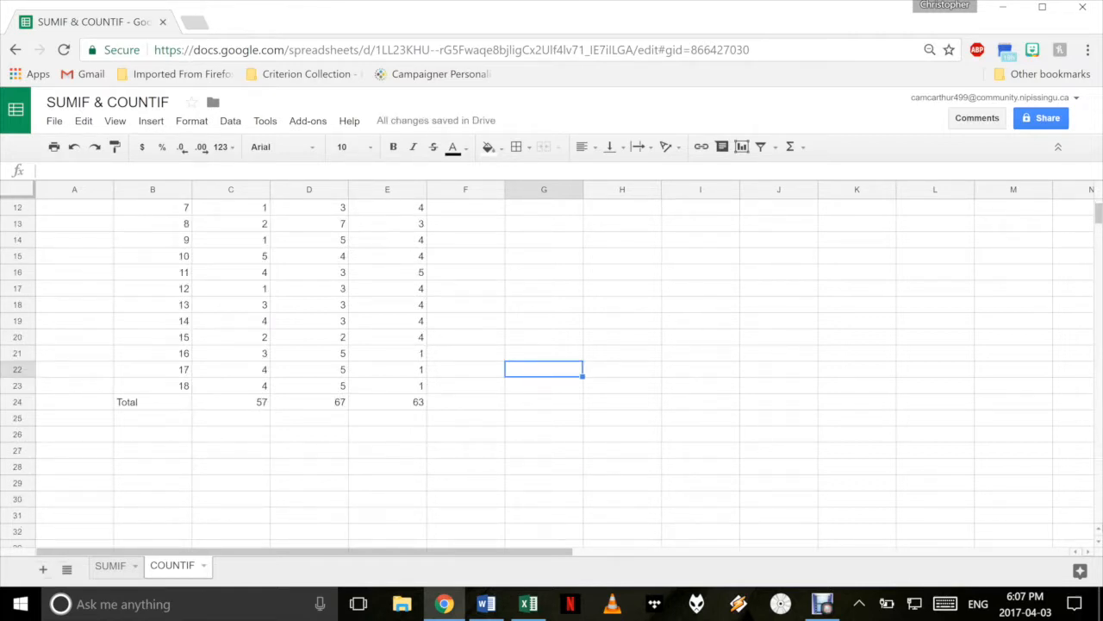
{"action": "scroll", "coordinate": [551, 362], "scroll_direction": "up", "scroll_amount": 5}
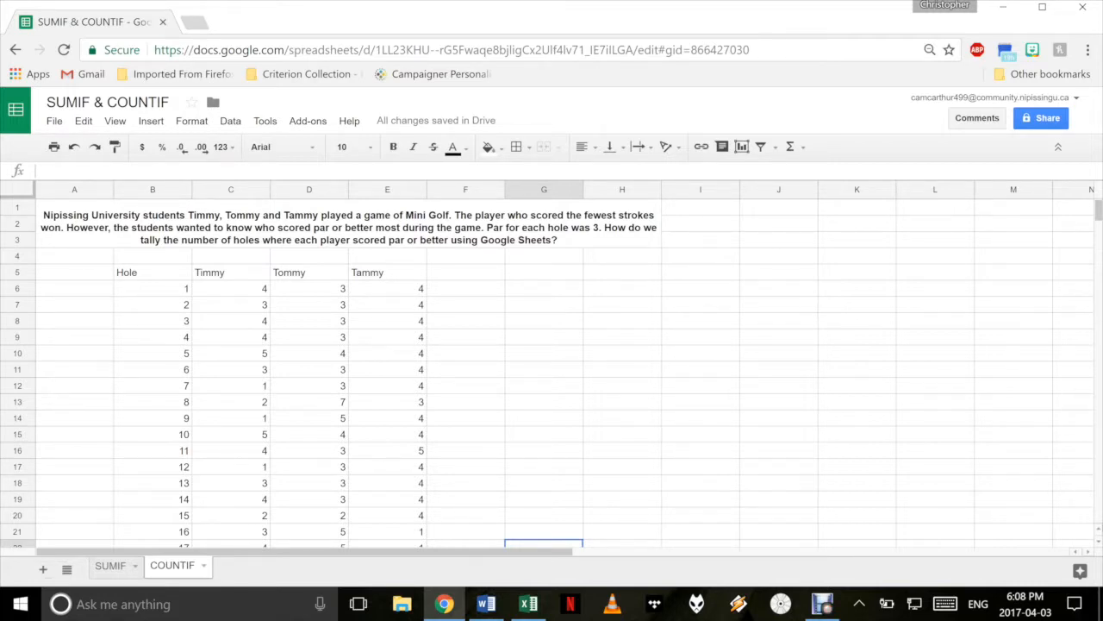
{"action": "scroll", "coordinate": [552, 362], "scroll_direction": "down", "scroll_amount": 3}
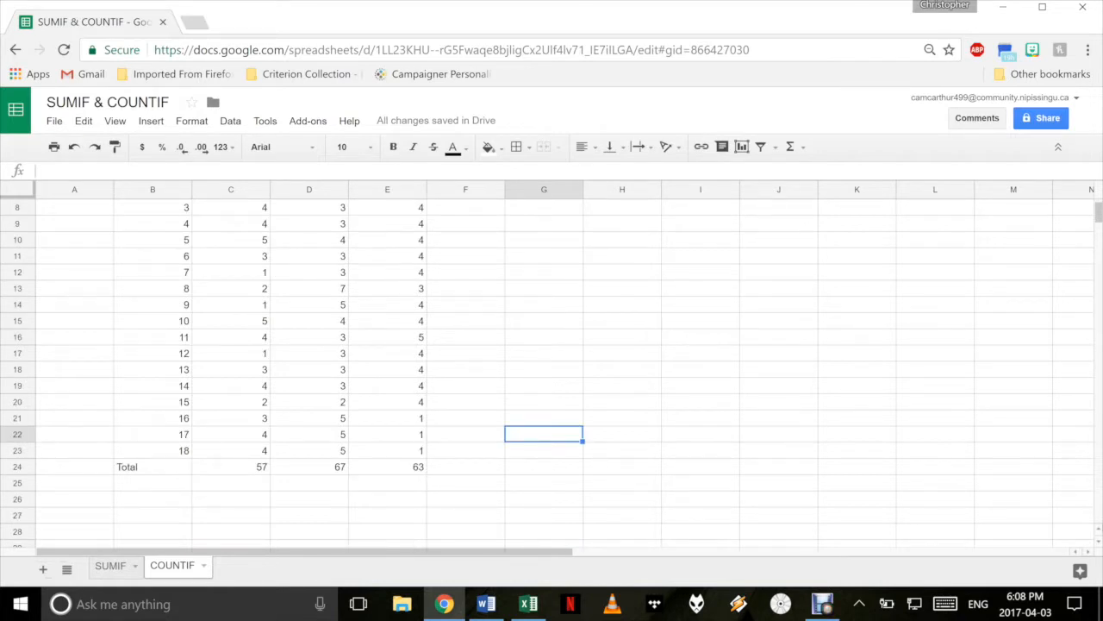
{"action": "left_click", "coordinate": [152, 482]}
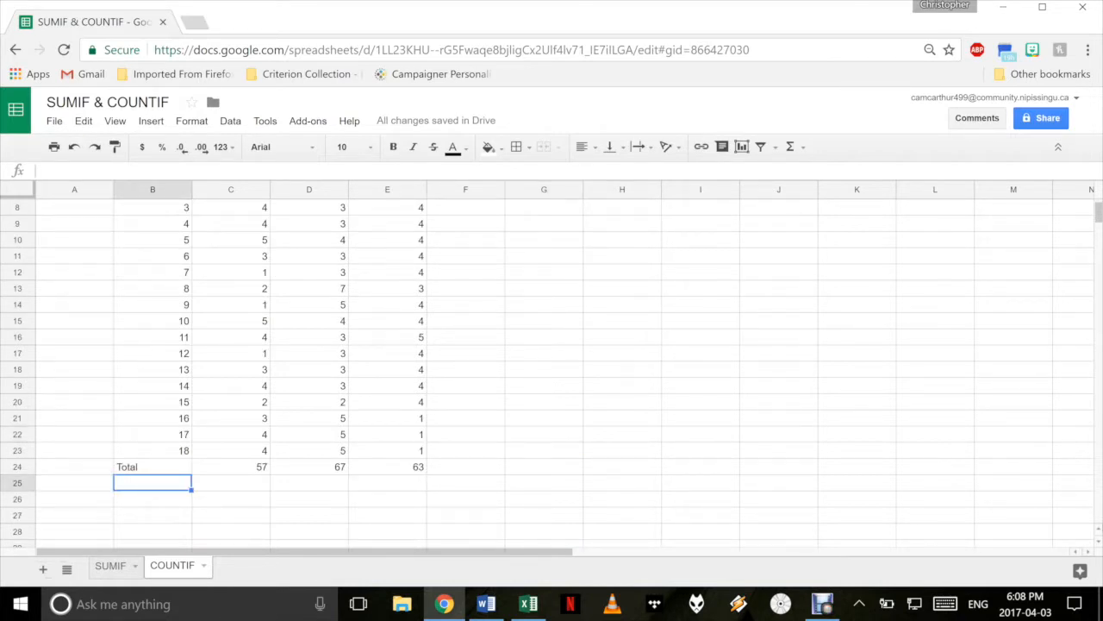
{"action": "type", "text": "P"}
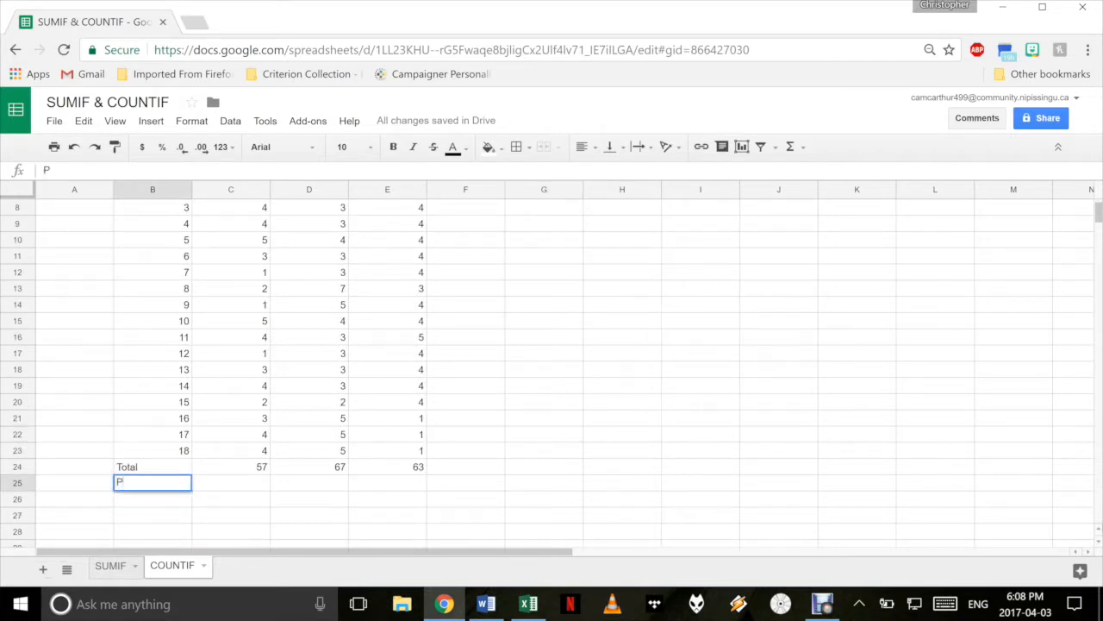
{"action": "type", "text": "ar or Better:"}
{"action": "key", "text": "Return"}
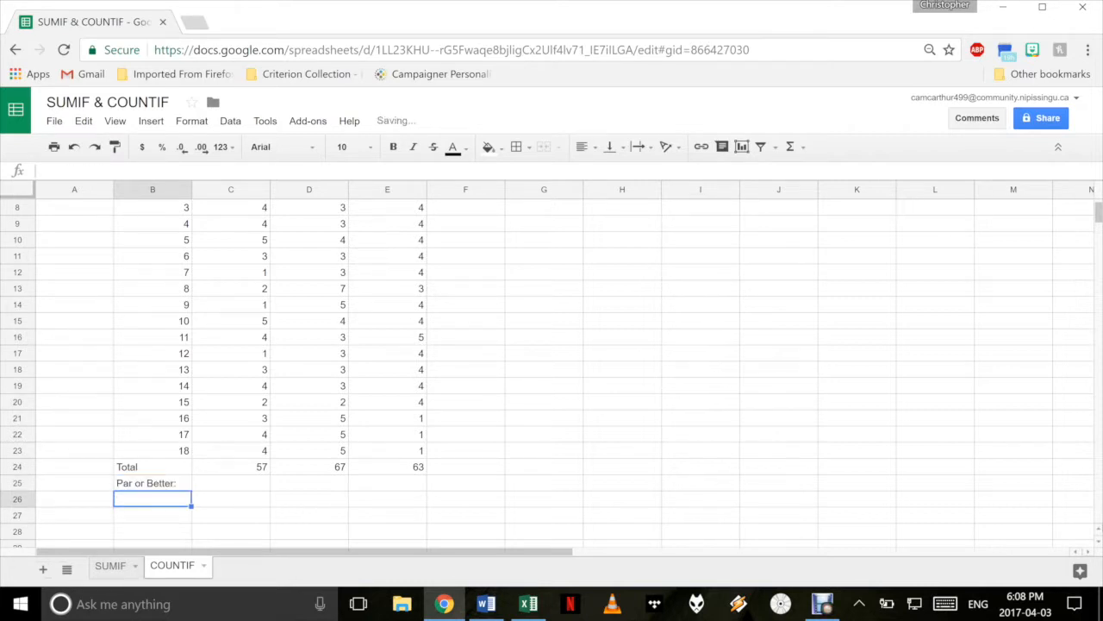
- Count the first player's par-or-better holes in C25 with =countif(C6:C23, "<=3")
{"action": "left_click", "coordinate": [230, 482]}
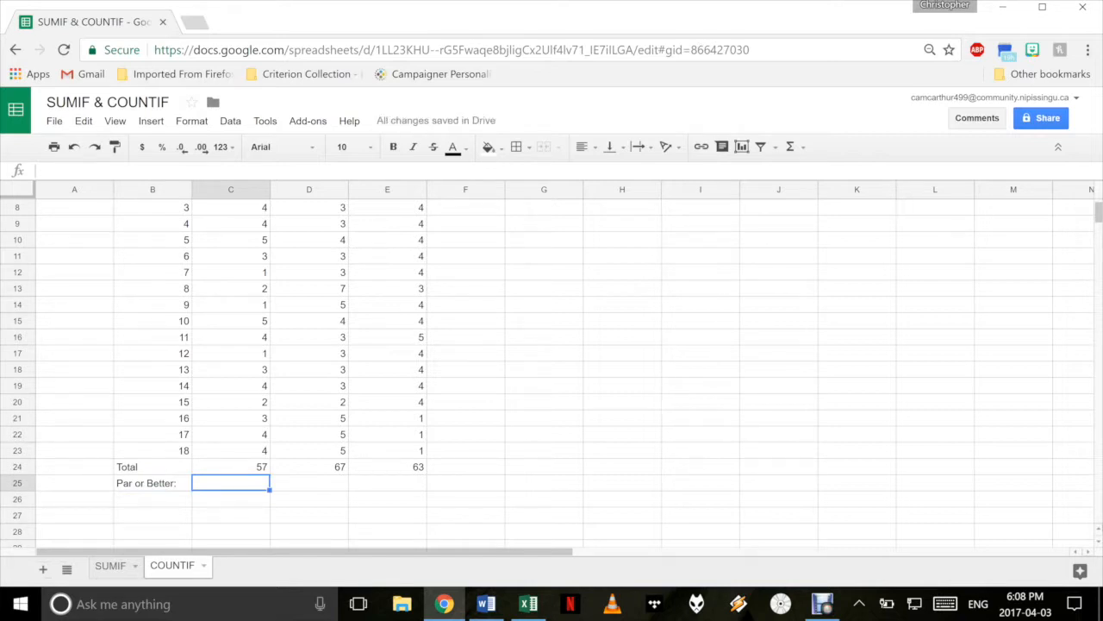
{"action": "type", "text": "="}
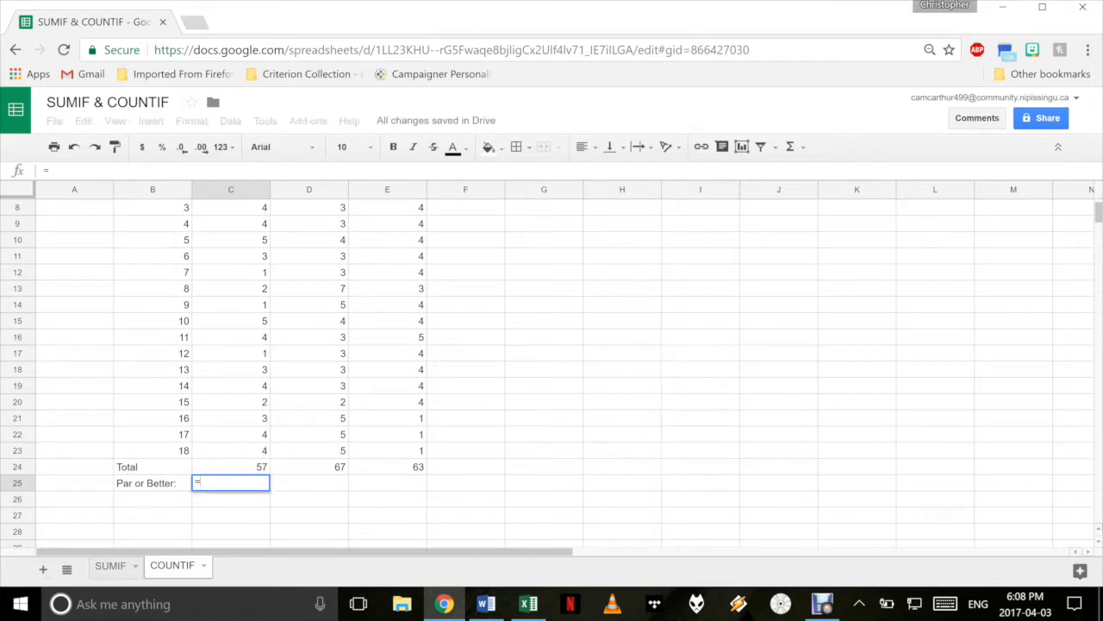
{"action": "type", "text": "countif"}
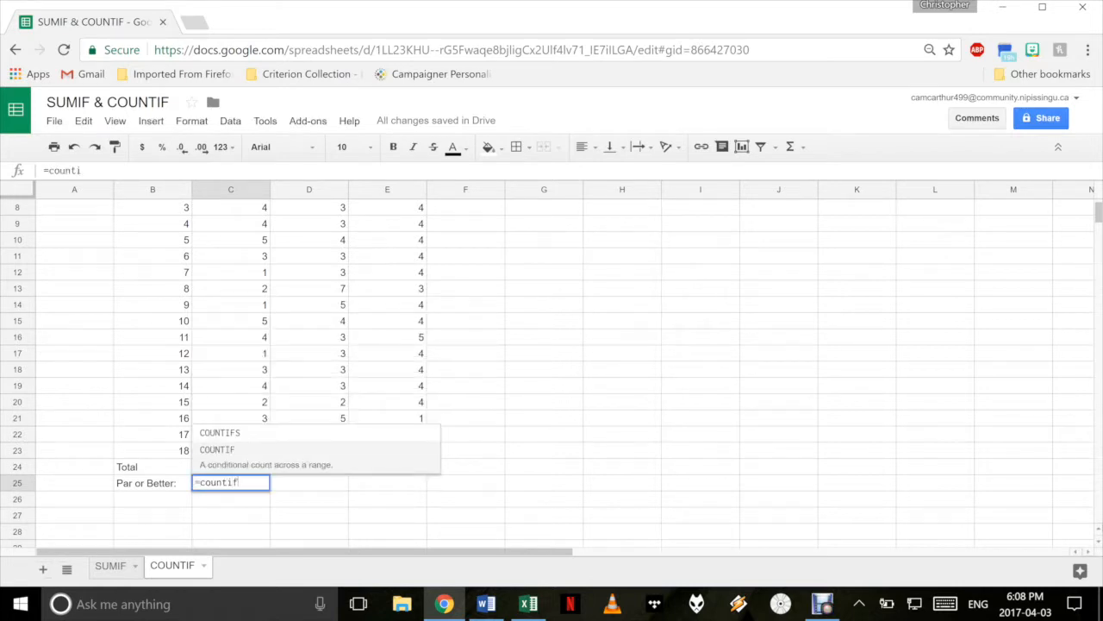
{"action": "type", "text": "("}
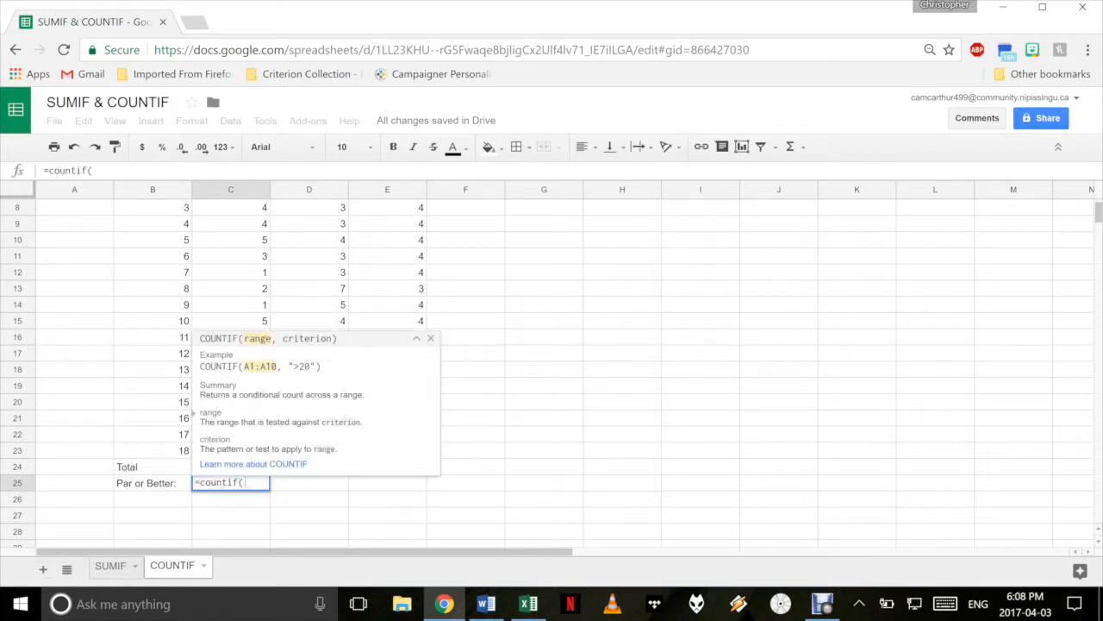
{"action": "scroll", "coordinate": [552, 362], "scroll_direction": "up", "scroll_amount": 3}
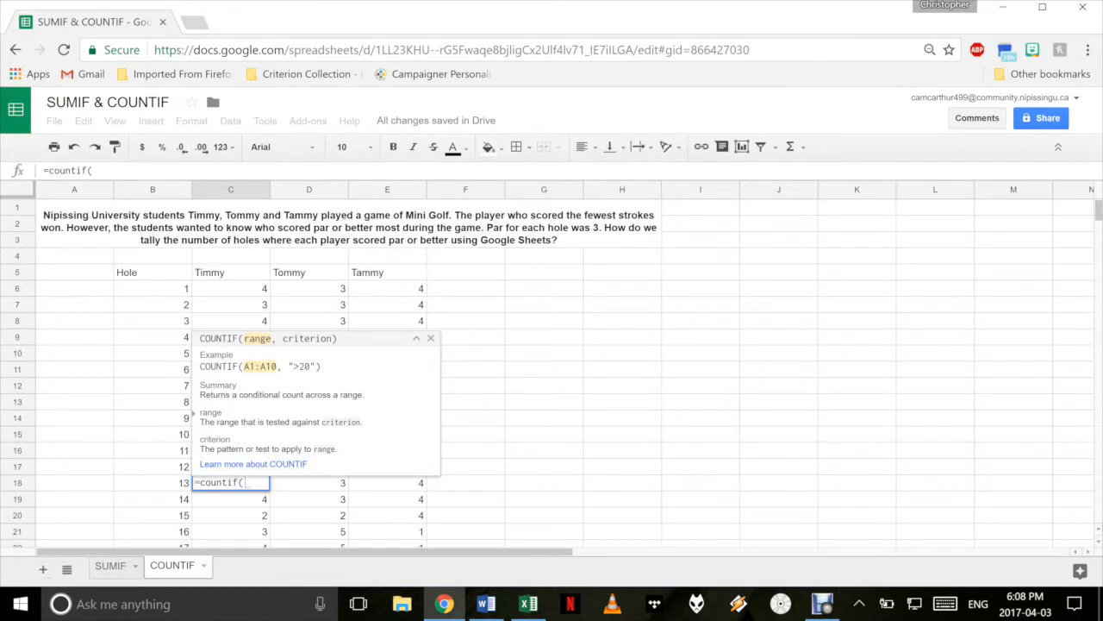
{"action": "left_click_drag", "start_coordinate": [230, 288], "coordinate": [230, 482]}
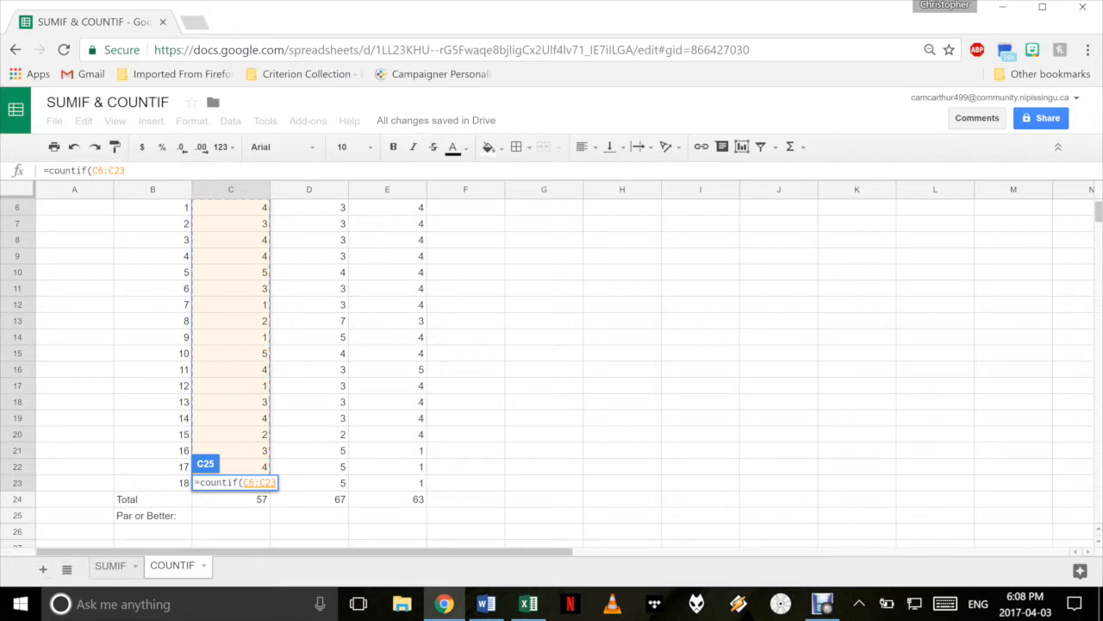
{"action": "type", "text": ", "}
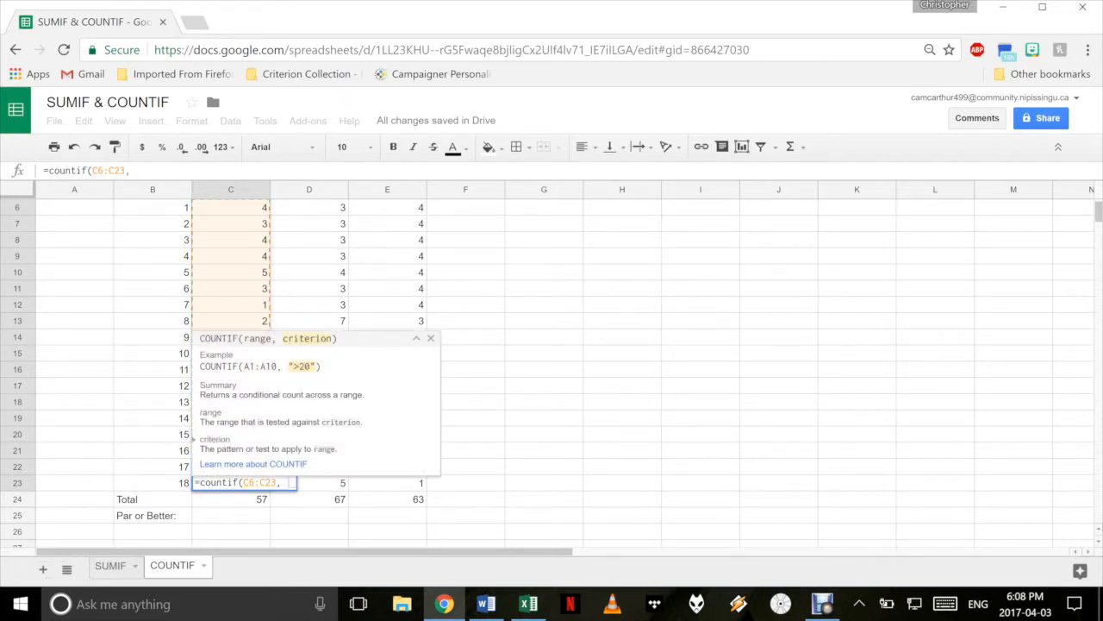
{"action": "type", "text": "\""}
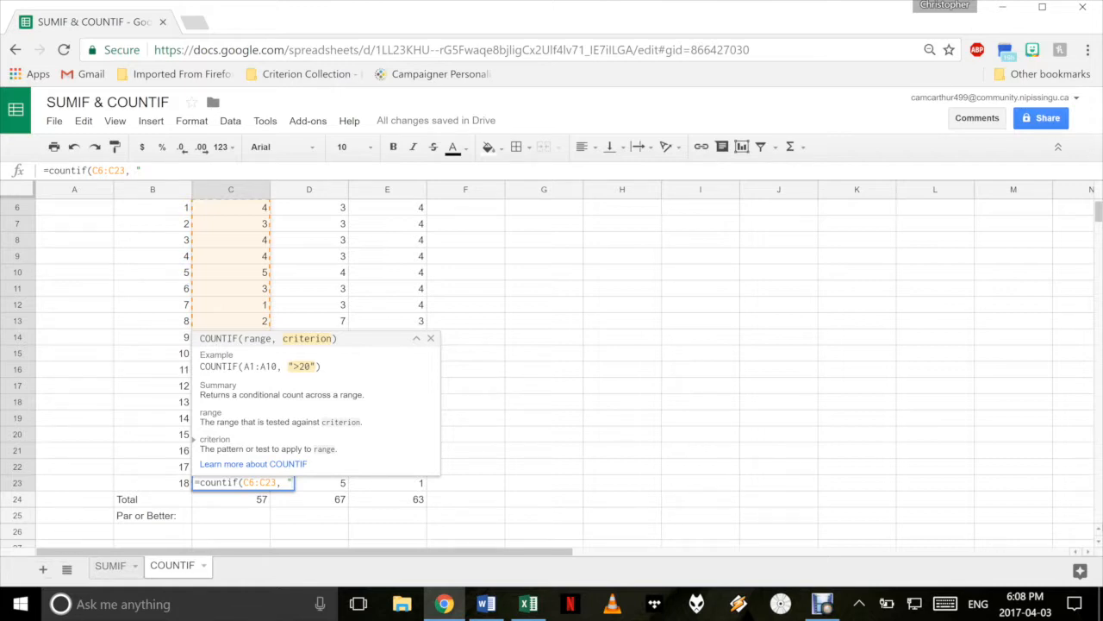
{"action": "type", "text": "<=3\")"}
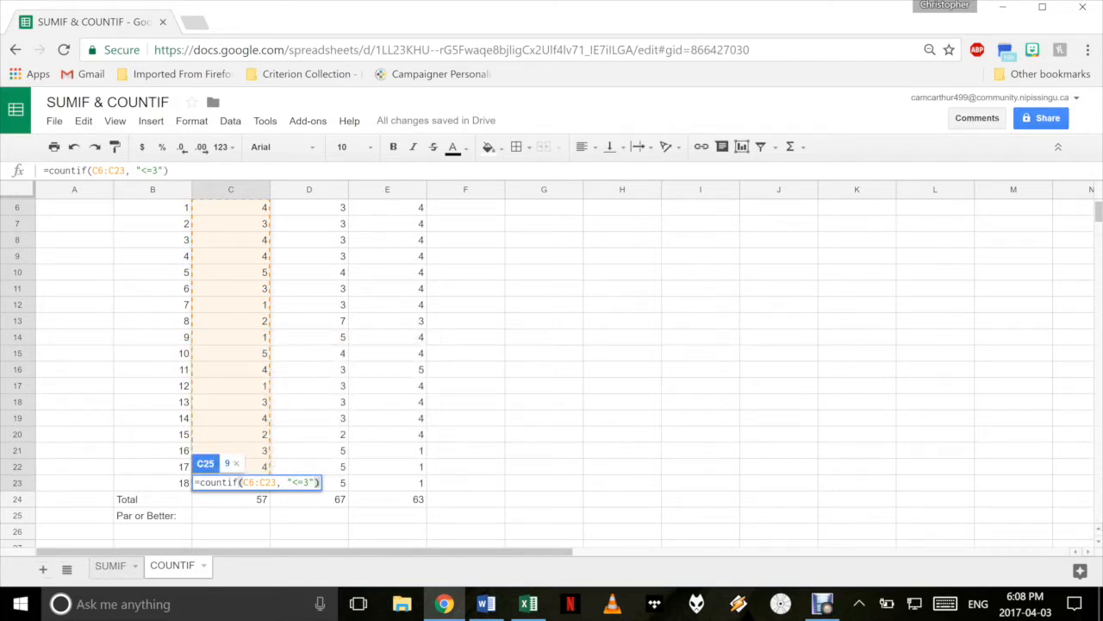
{"action": "key", "text": "Return"}
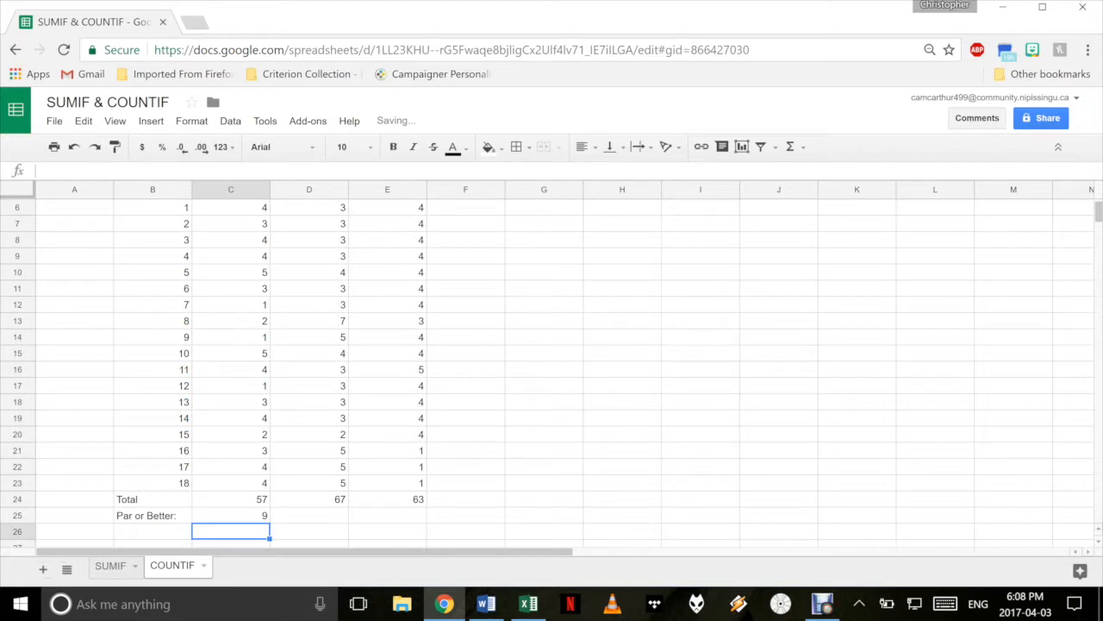
{"action": "scroll", "coordinate": [551, 362], "scroll_direction": "up", "scroll_amount": 3}
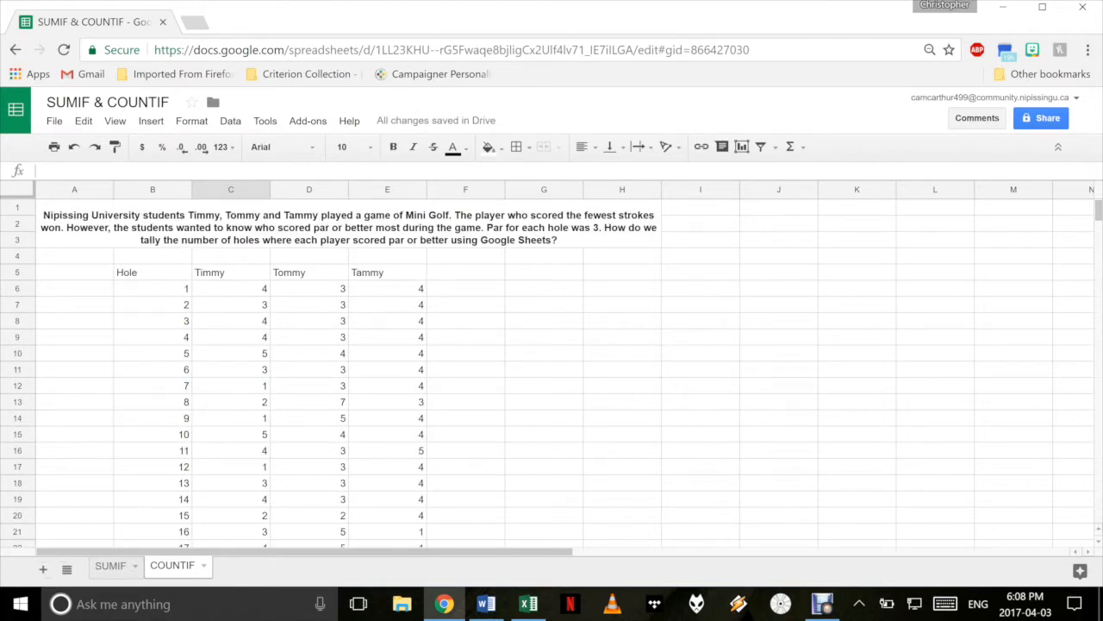
- Fill the par-or-better COUNTIF formula from C25 across to E25 to cover the second and third players
{"action": "scroll", "coordinate": [551, 362], "scroll_direction": "down", "scroll_amount": 5}
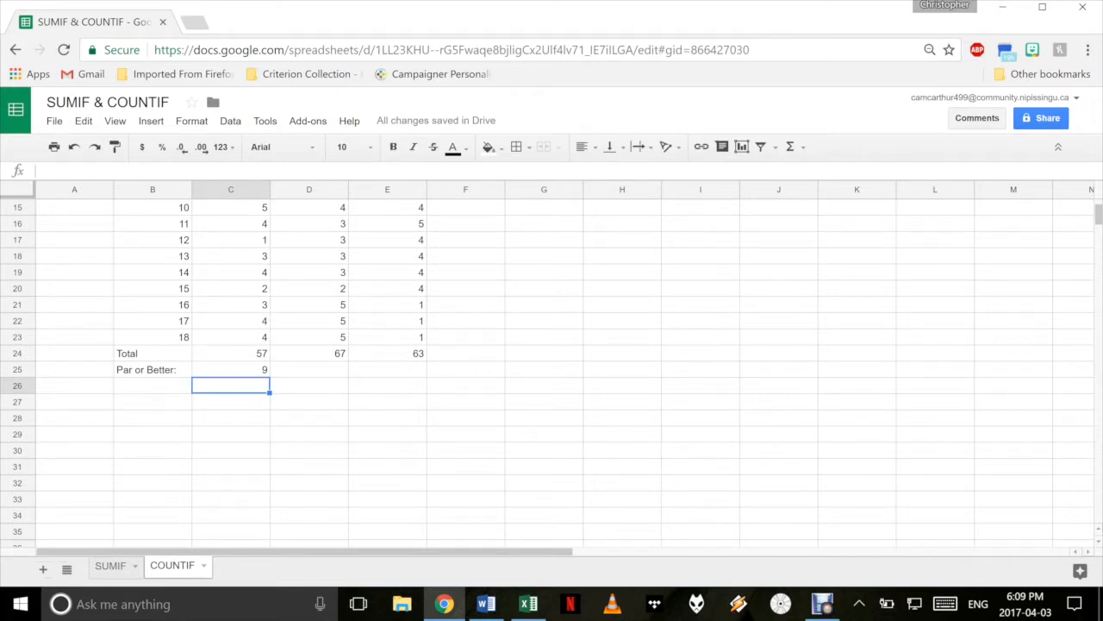
{"action": "left_click", "coordinate": [231, 370]}
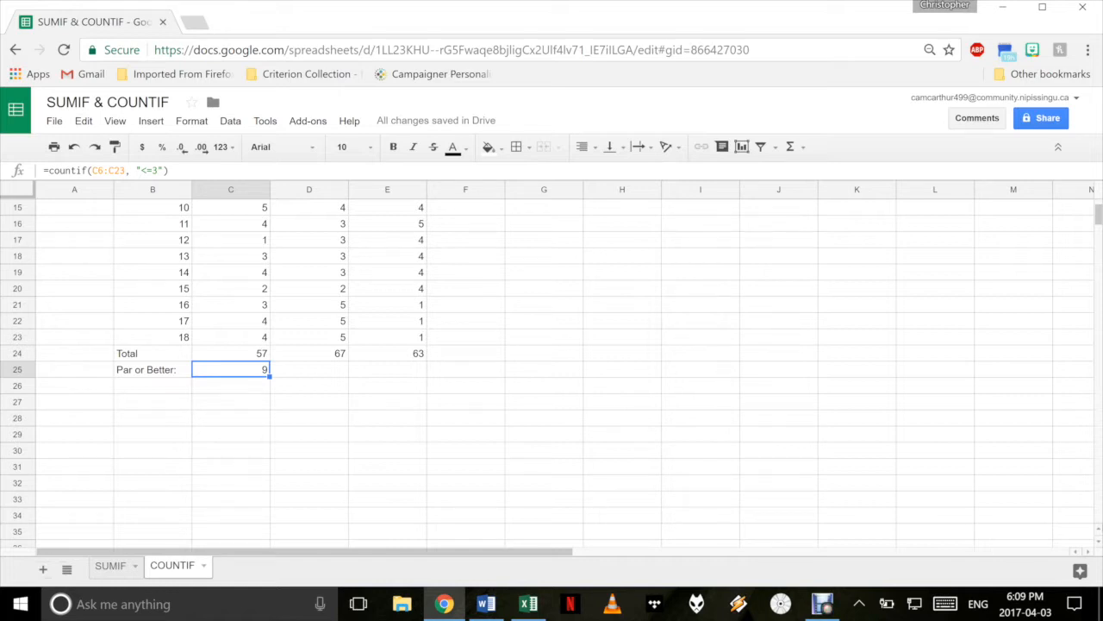
{"action": "left_click_drag", "start_coordinate": [269, 376], "coordinate": [309, 372]}
{"action": "left_click_drag", "start_coordinate": [383, 373], "coordinate": [387, 371]}
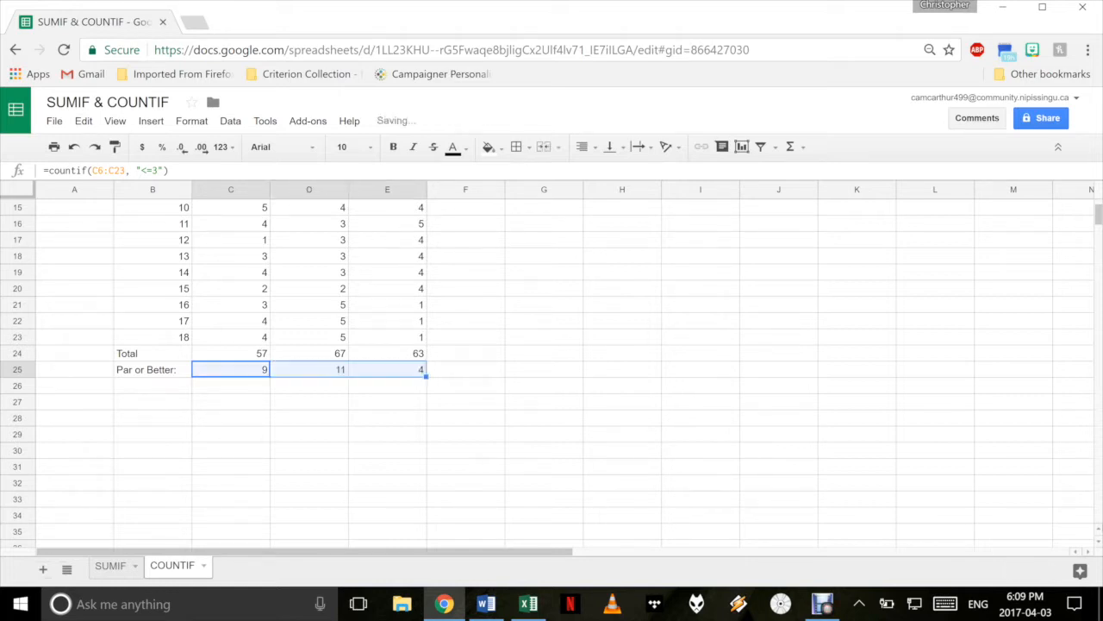
{"action": "left_click", "coordinate": [465, 402]}
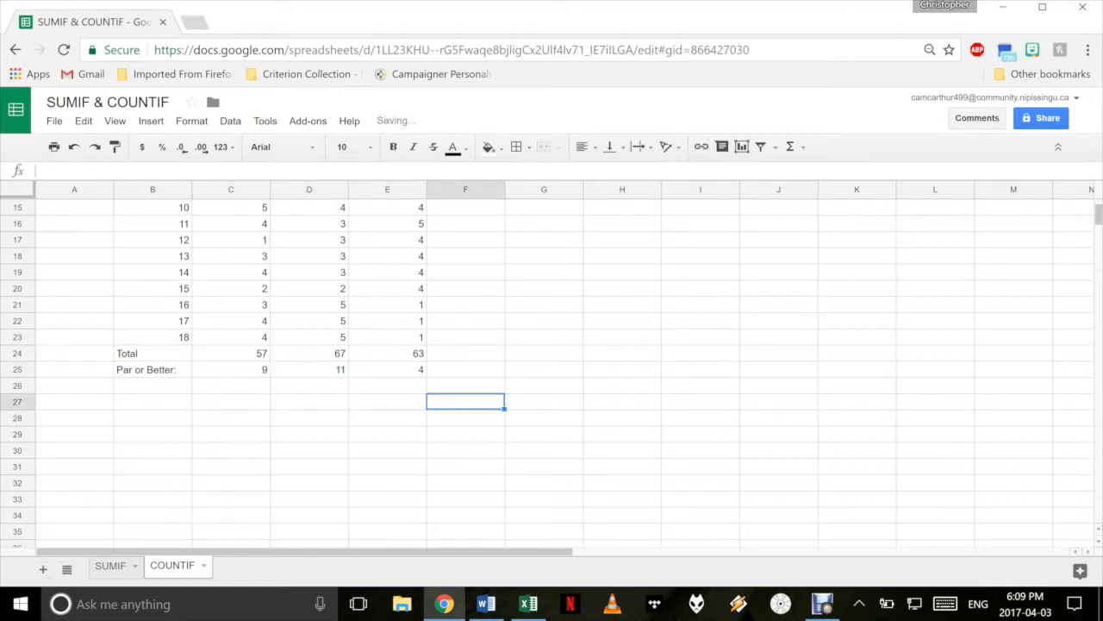
- Review the three players' hole scores in C6:E23 against their totals and par-or-better counts in rows 24 and 25
{"action": "scroll", "coordinate": [466, 401], "scroll_direction": "up", "scroll_amount": 2}
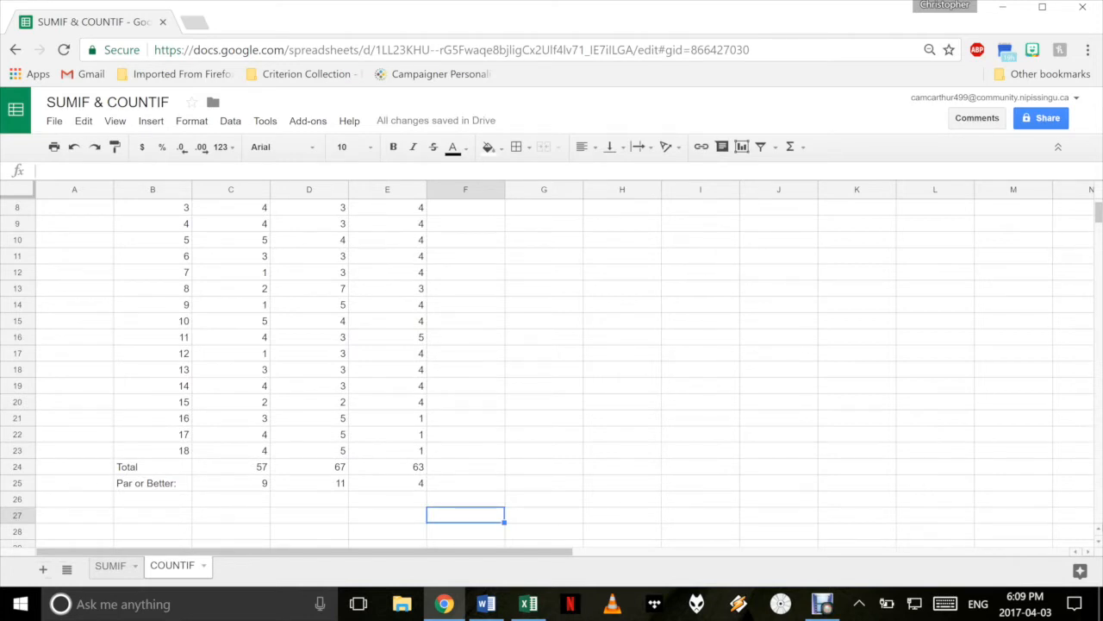
{"action": "scroll", "coordinate": [552, 362], "scroll_direction": "up", "scroll_amount": 3}
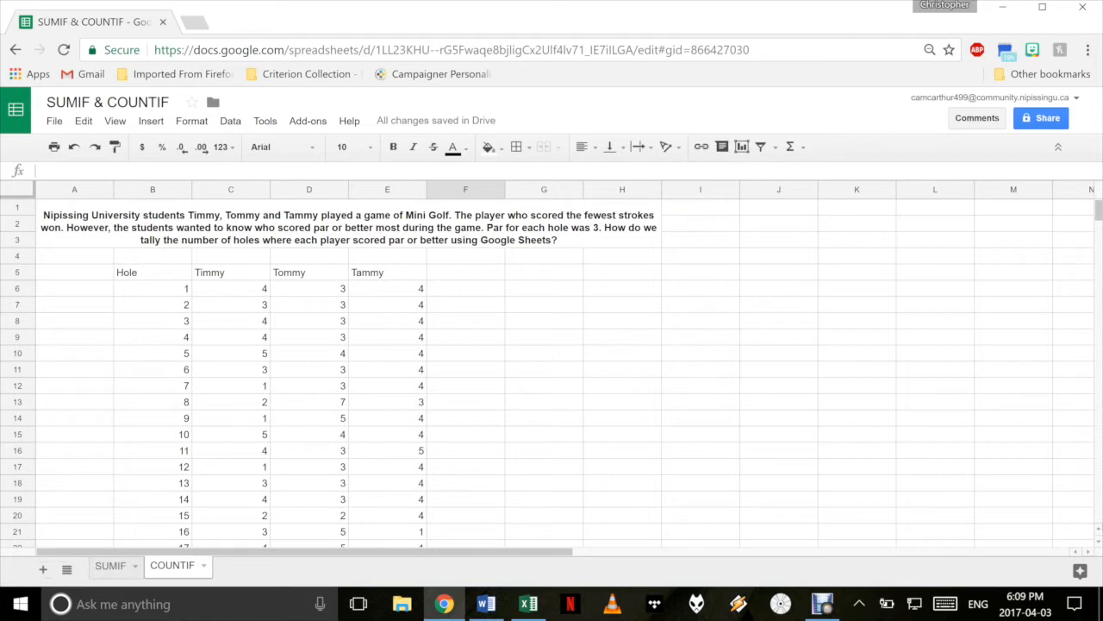
{"action": "scroll", "coordinate": [552, 362], "scroll_direction": "down", "scroll_amount": 5}
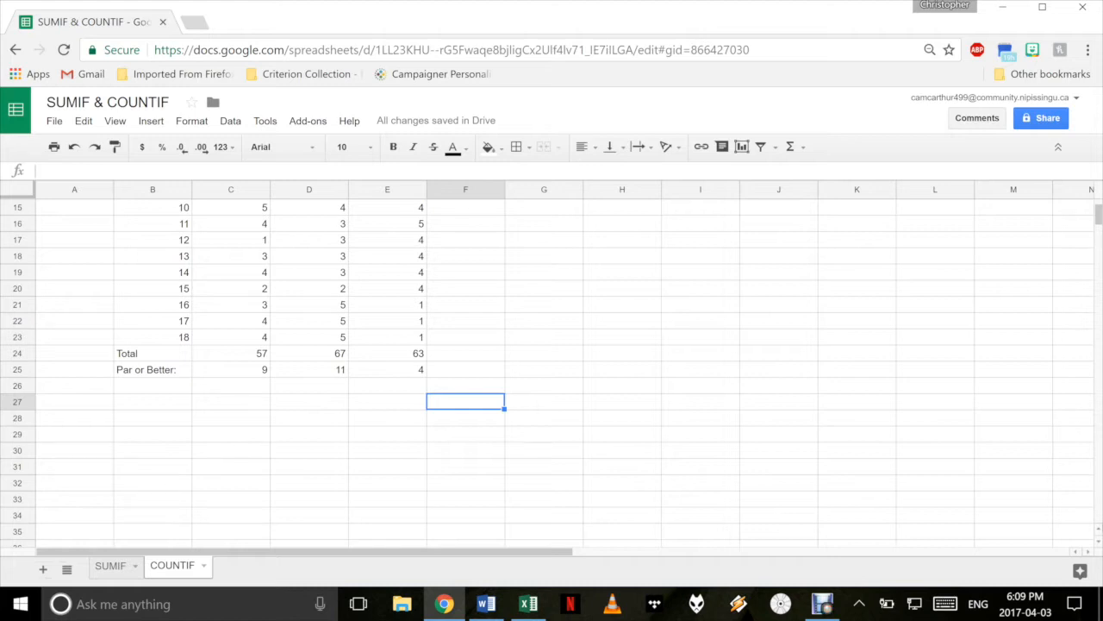
{"action": "scroll", "coordinate": [551, 370], "scroll_direction": "up", "scroll_amount": 2}
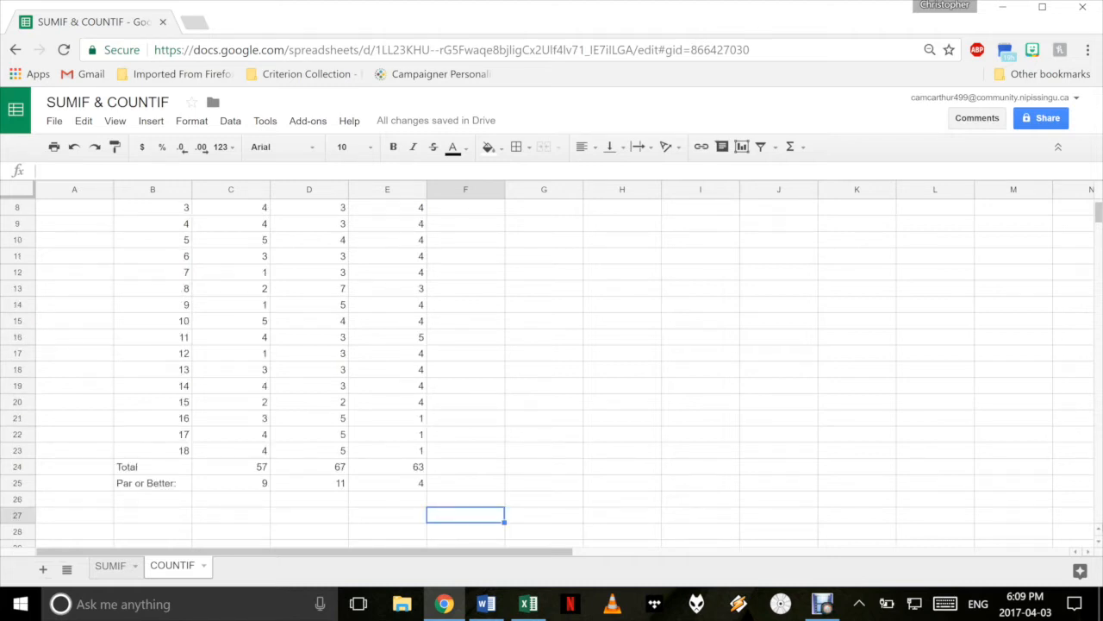
{"action": "scroll", "coordinate": [552, 362], "scroll_direction": "up", "scroll_amount": 3}
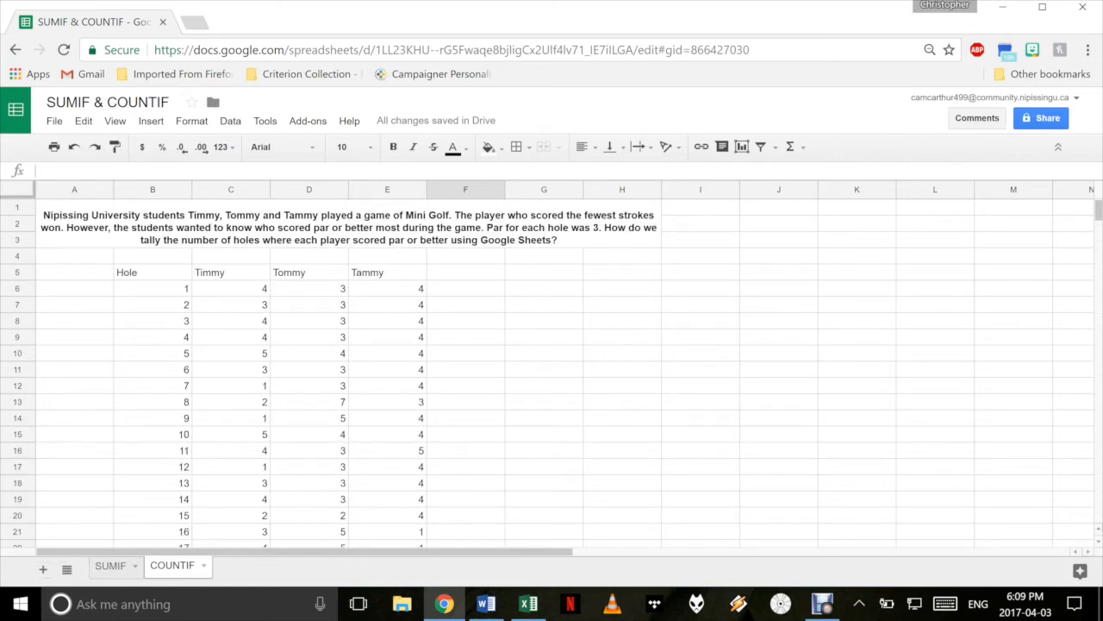
{"action": "scroll", "coordinate": [551, 362], "scroll_direction": "down", "scroll_amount": 3}
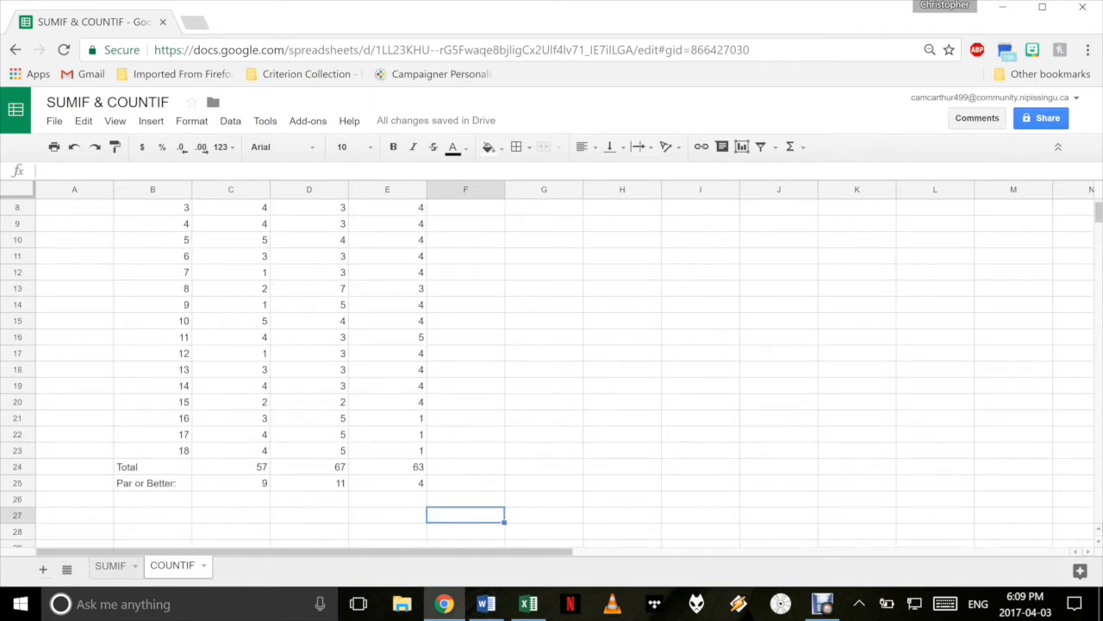
{"action": "scroll", "coordinate": [551, 362], "scroll_direction": "up", "scroll_amount": 3}
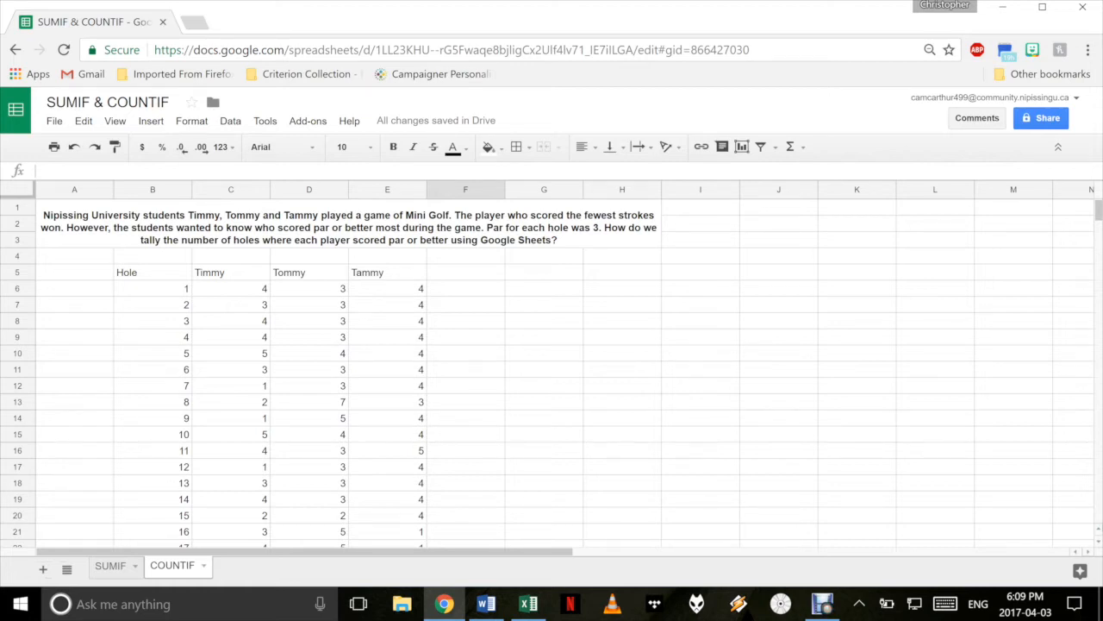
{"action": "left_click", "coordinate": [823, 604]}
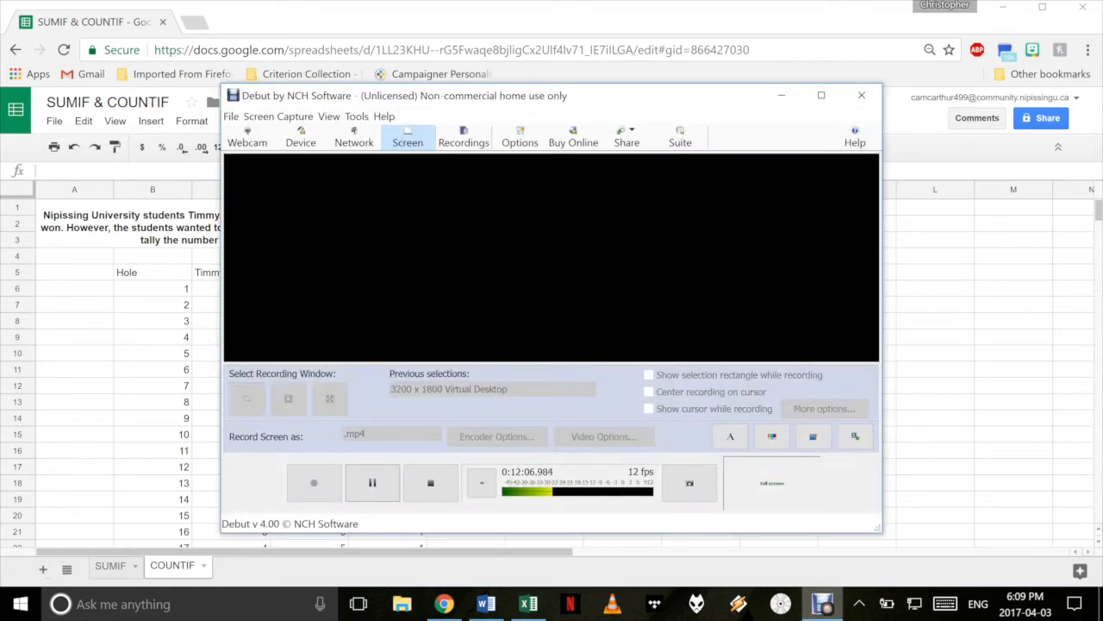